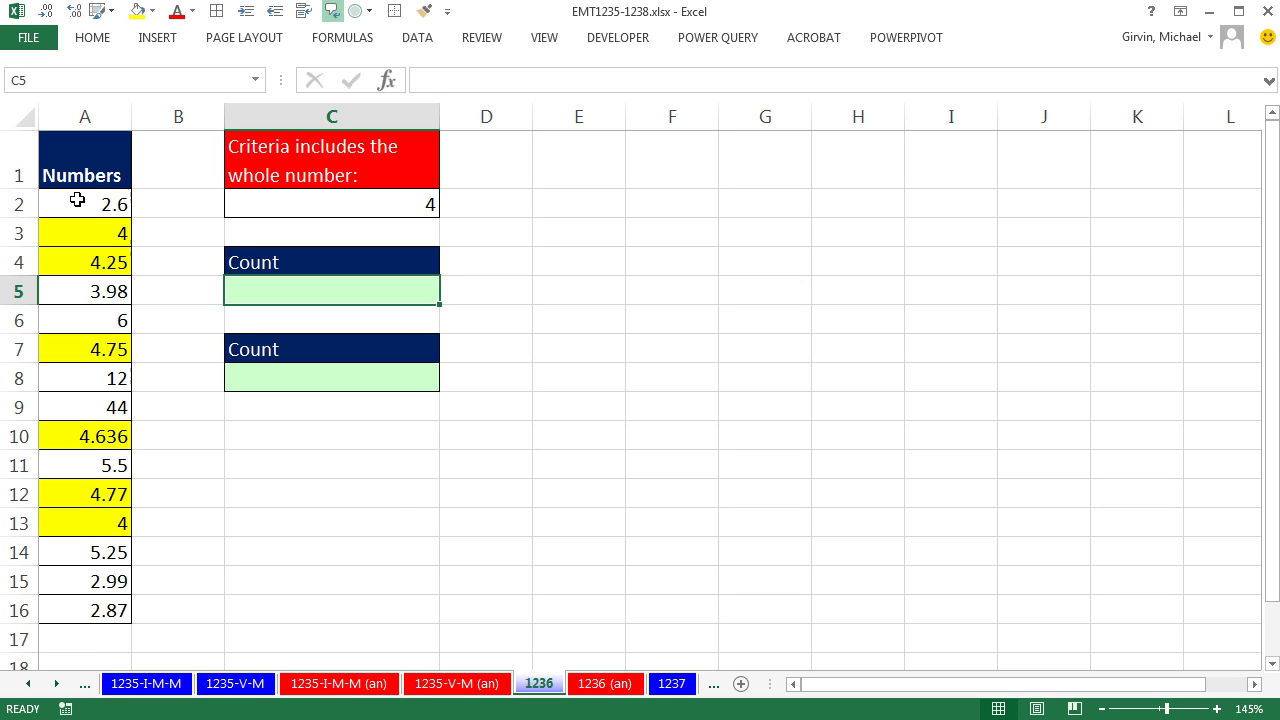
- Check the status-bar stats for A2:A16, then change cell A6 from 6 to 14
drag(86, 206, 92, 606)
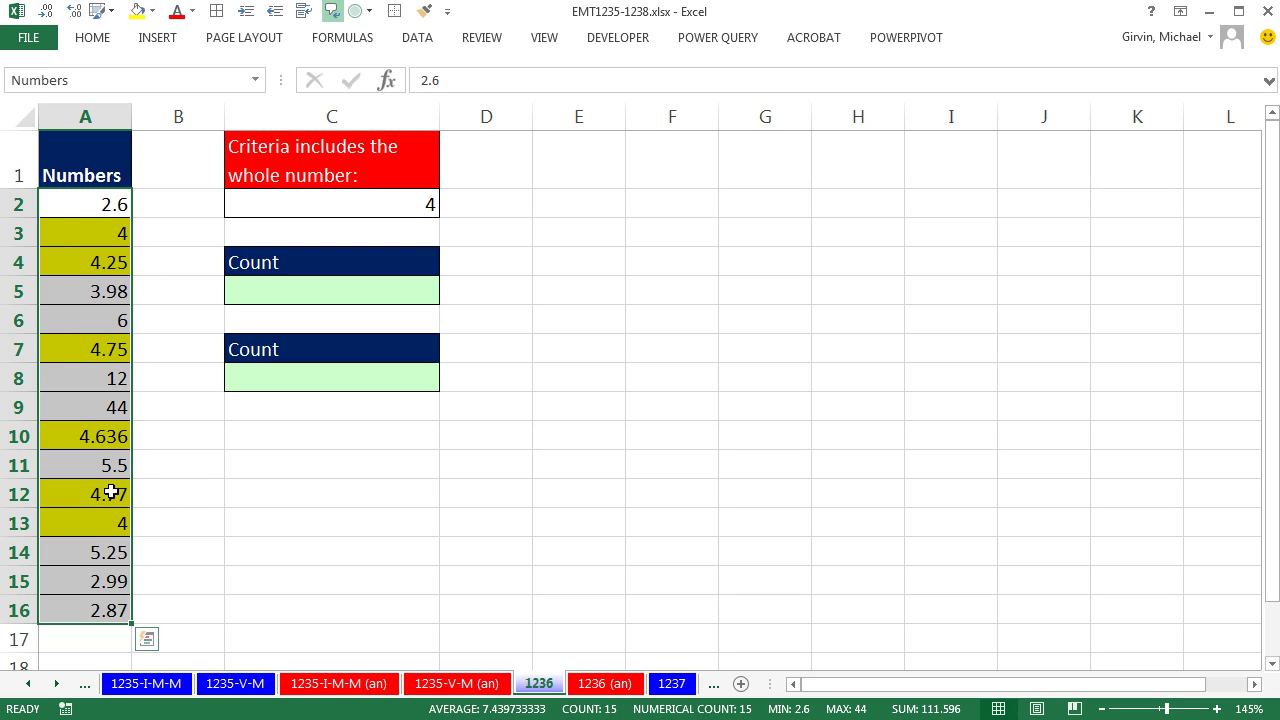
double_click(116, 322)
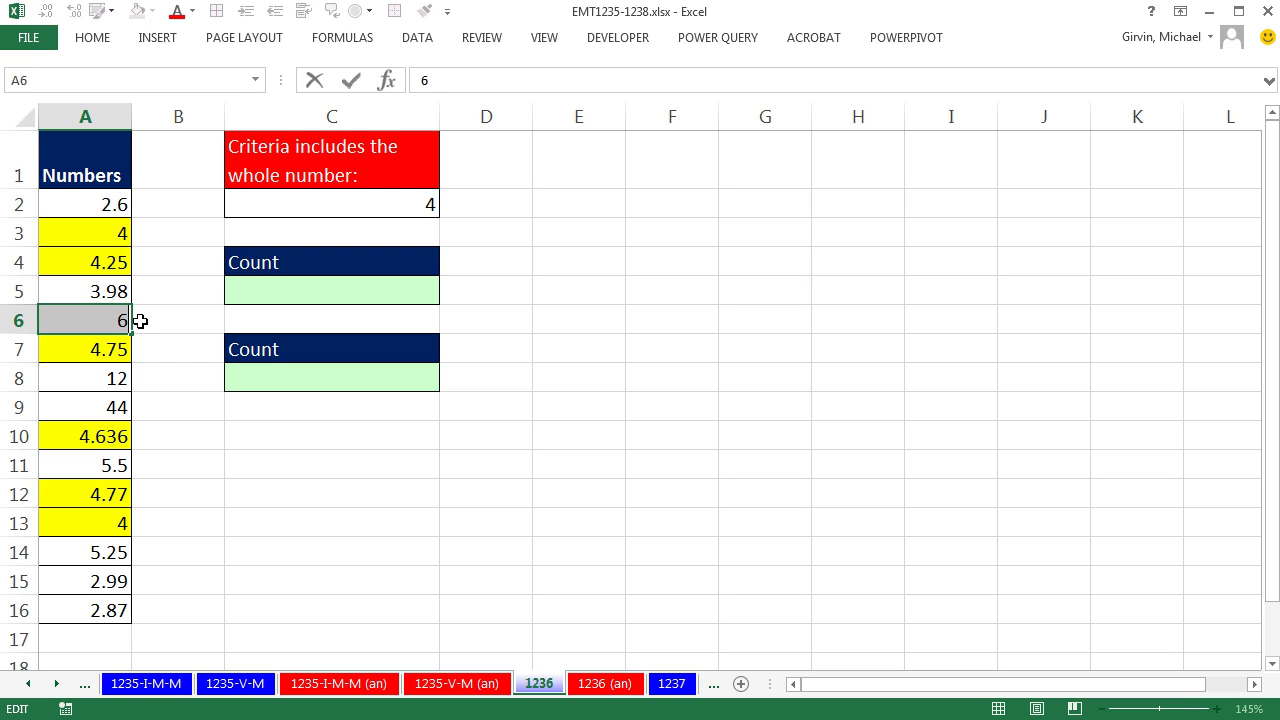
text(14)
key(ctrl+Return)
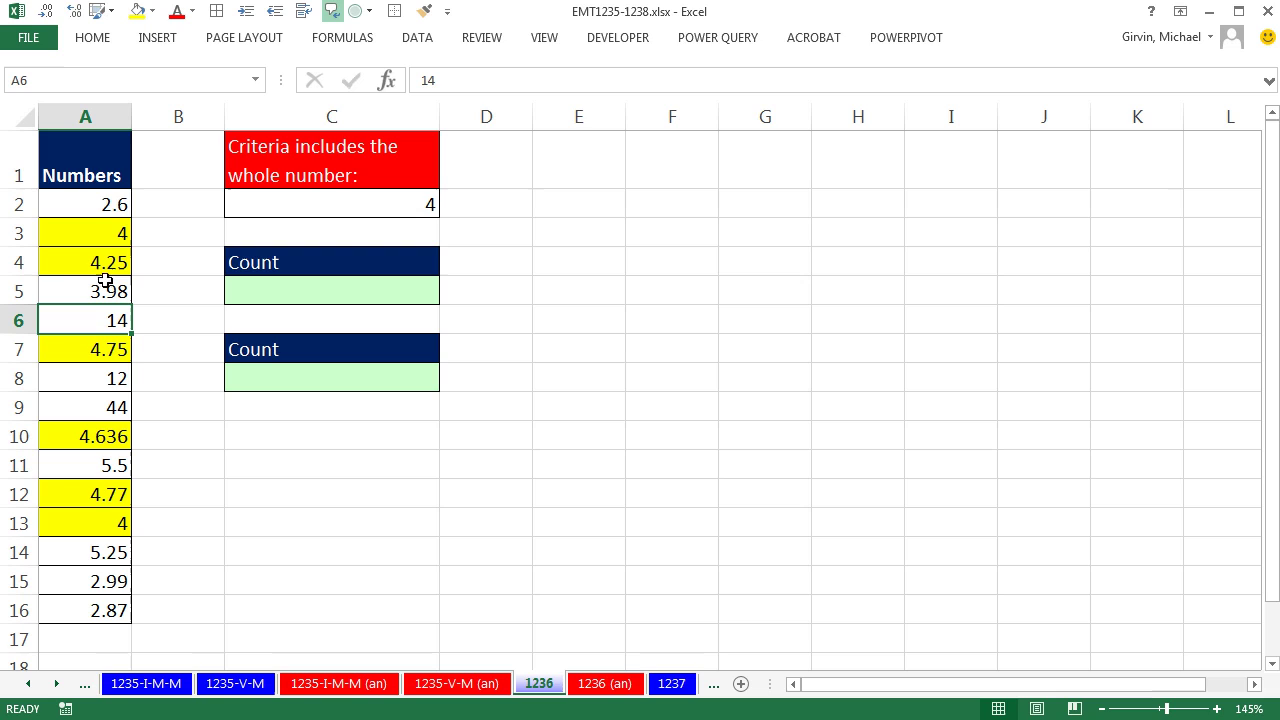
- Enter criteria notes >=4 in E4, <5 in F4 and <4+1 in F5
click(605, 267)
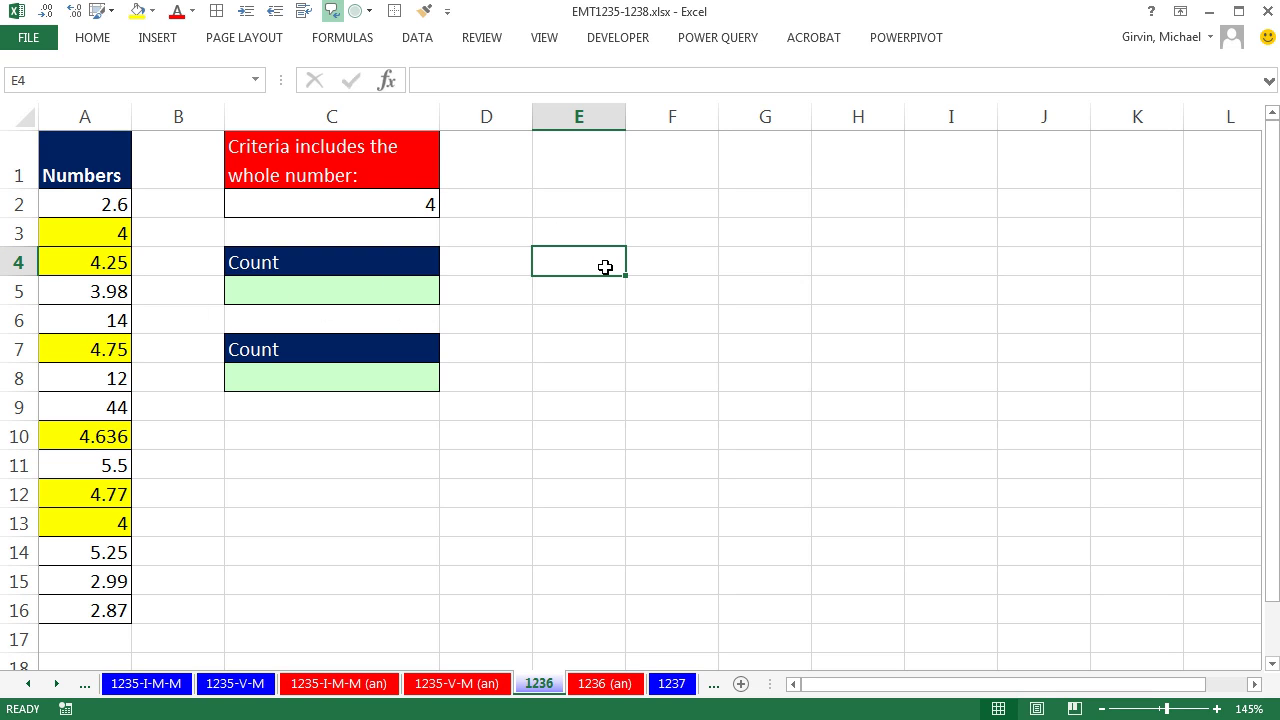
text(>)
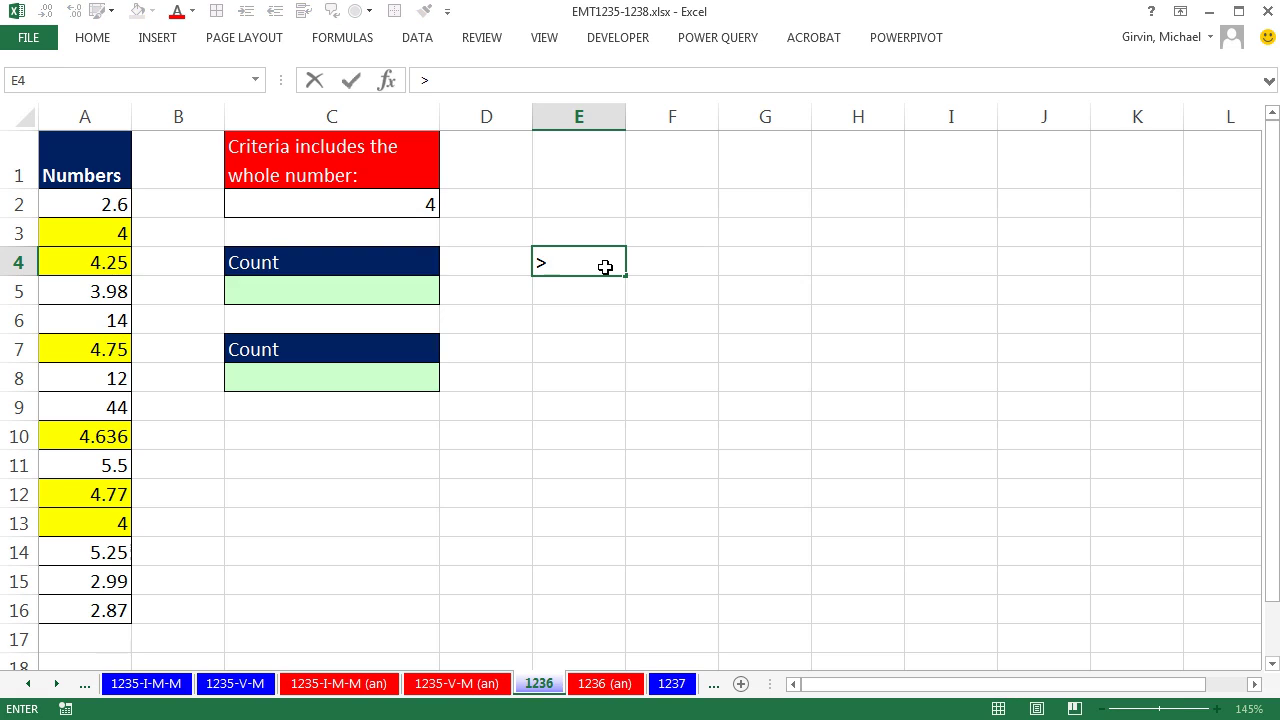
text(=4)
click(645, 262)
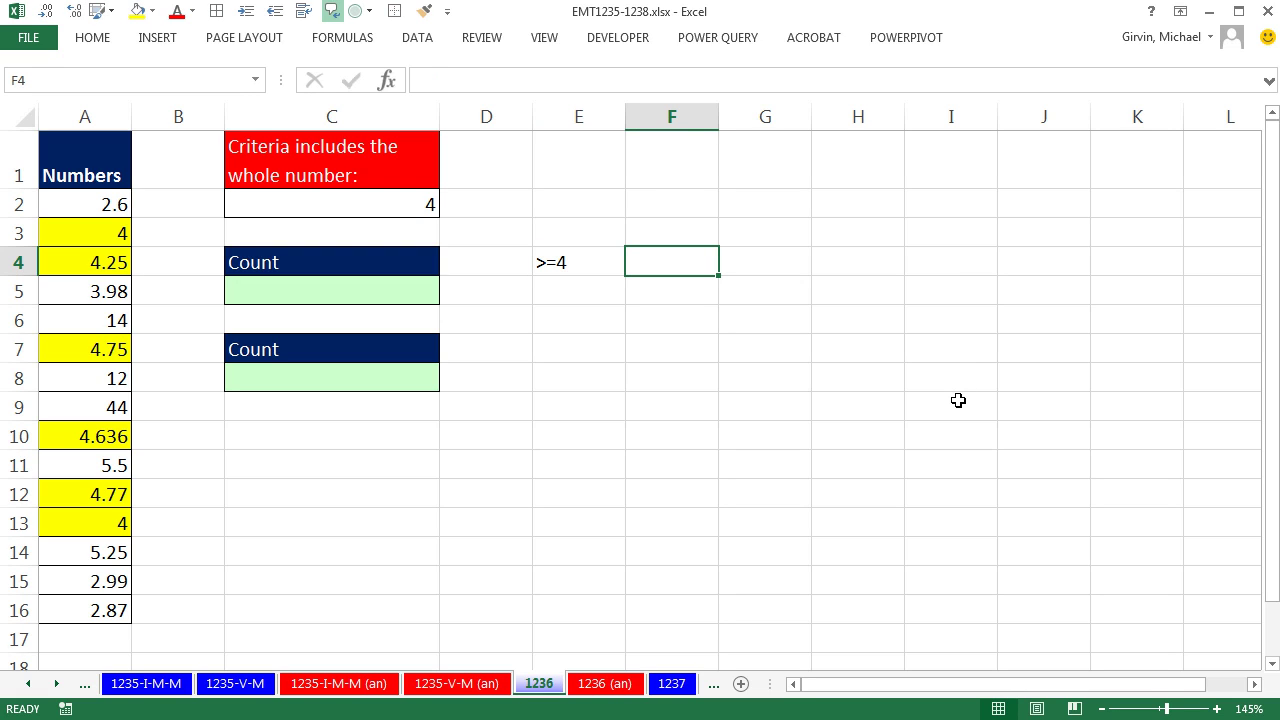
text(<5)
click(711, 297)
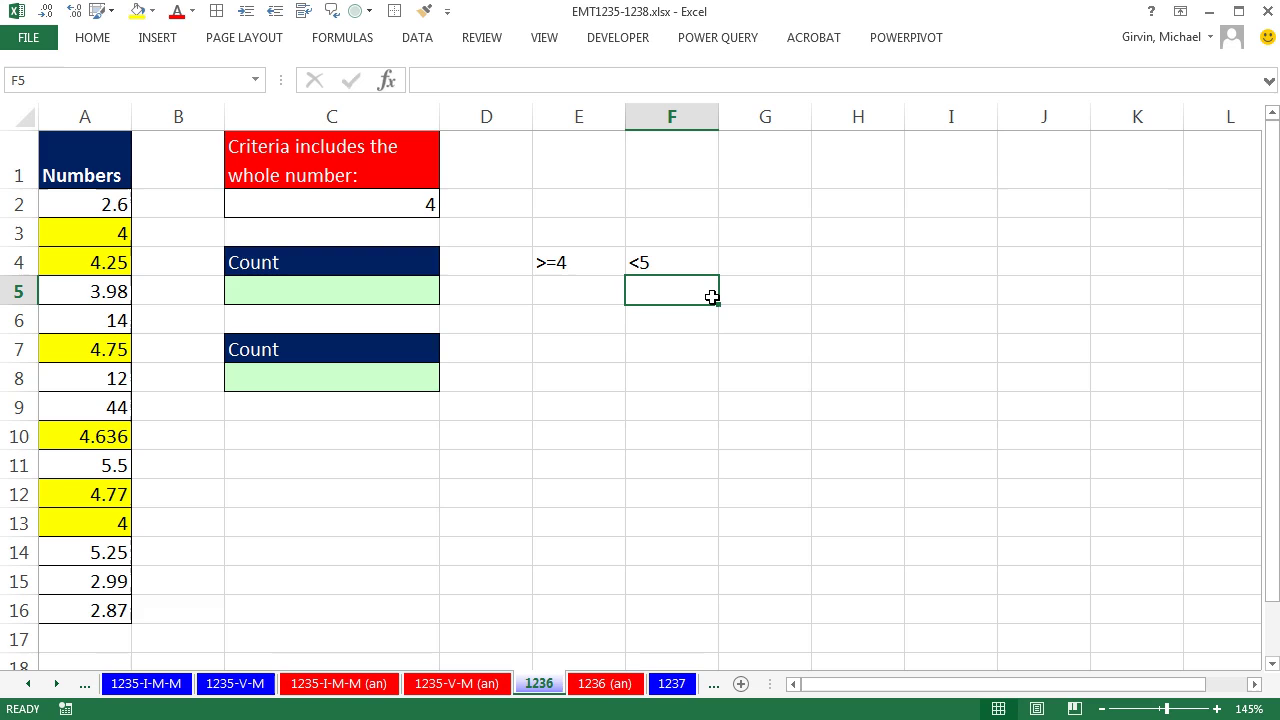
text(<4+1)
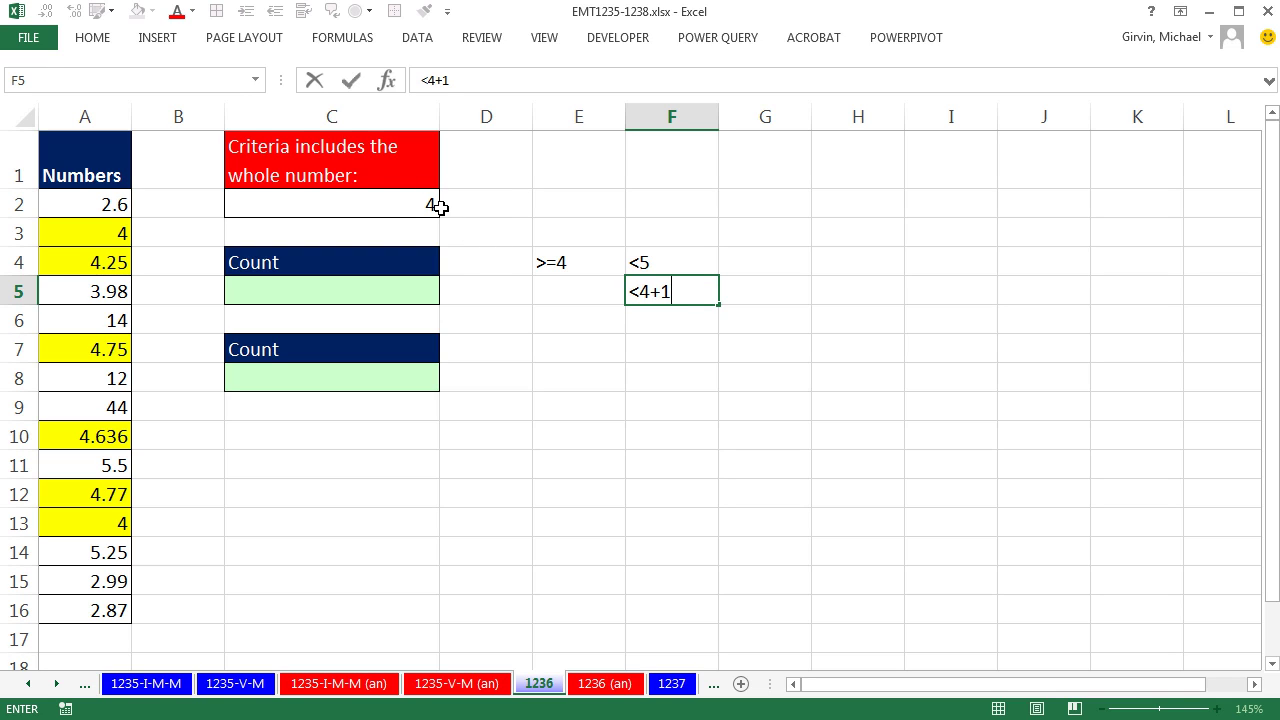
key(Return)
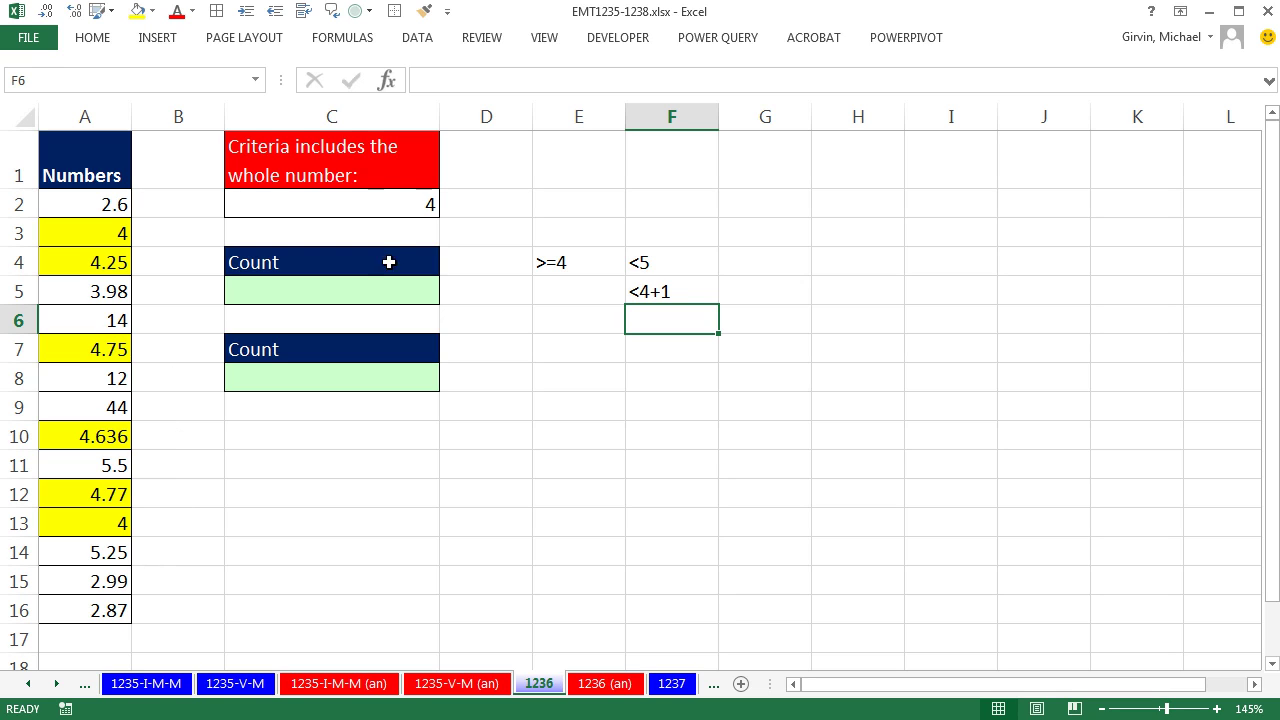
- Start C5's COUNTIFS with the Numbers range and a ">=" criterion placed before C2
click(362, 294)
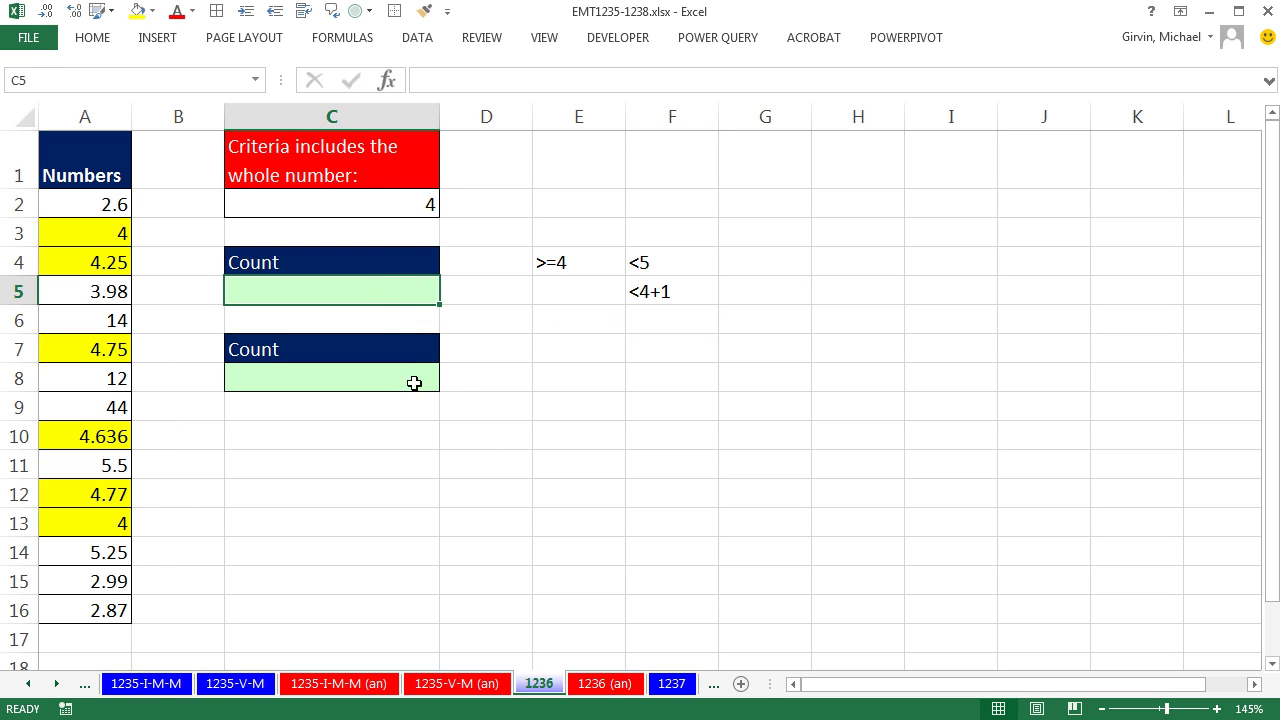
text(=c)
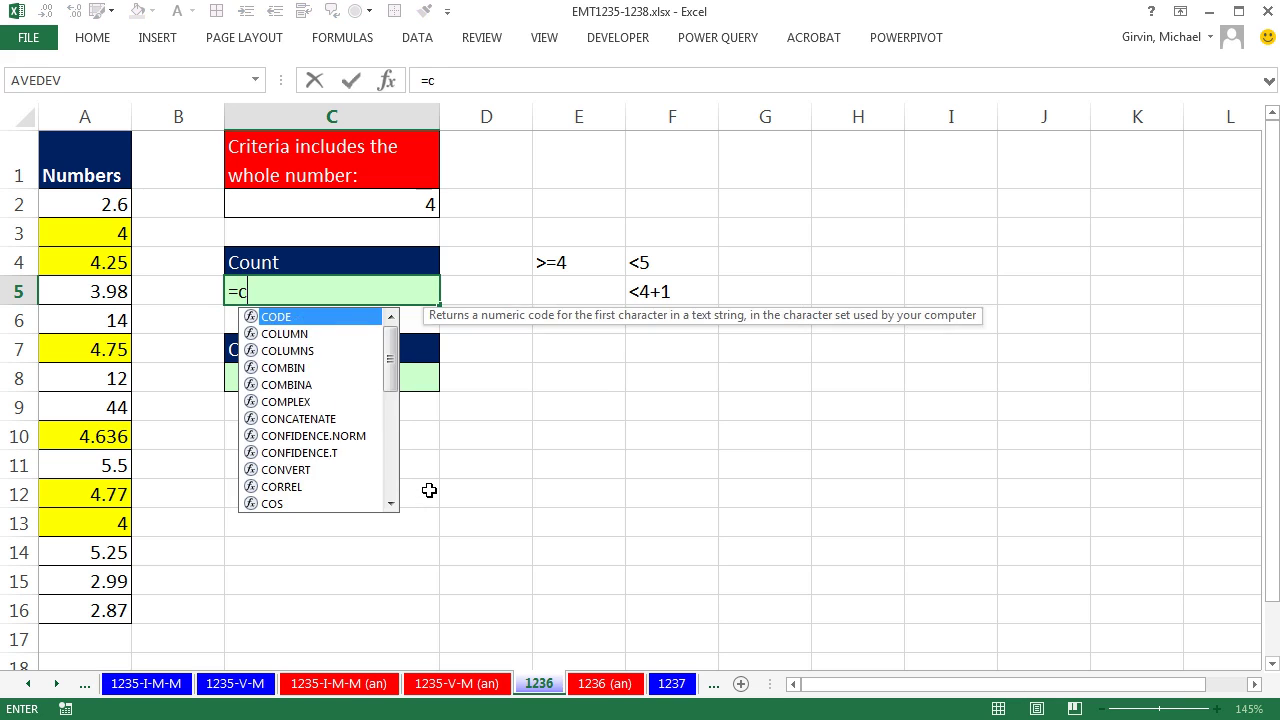
text(ountifs)
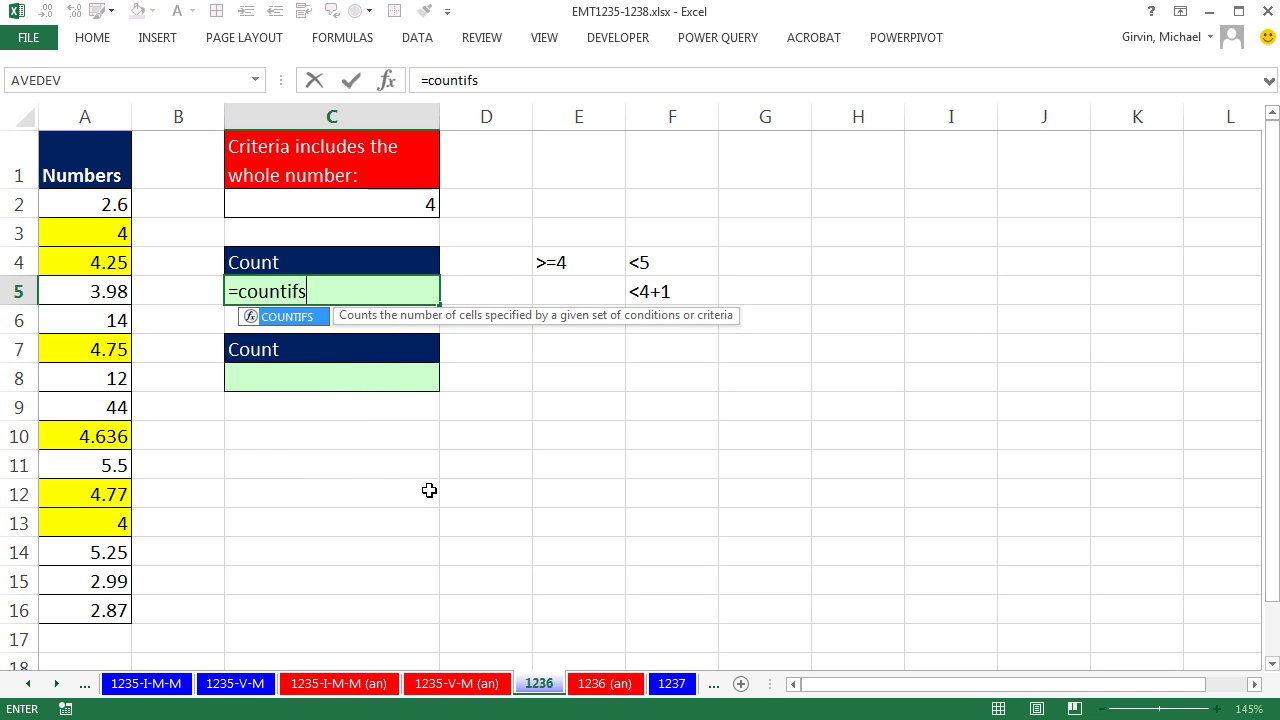
key(Tab)
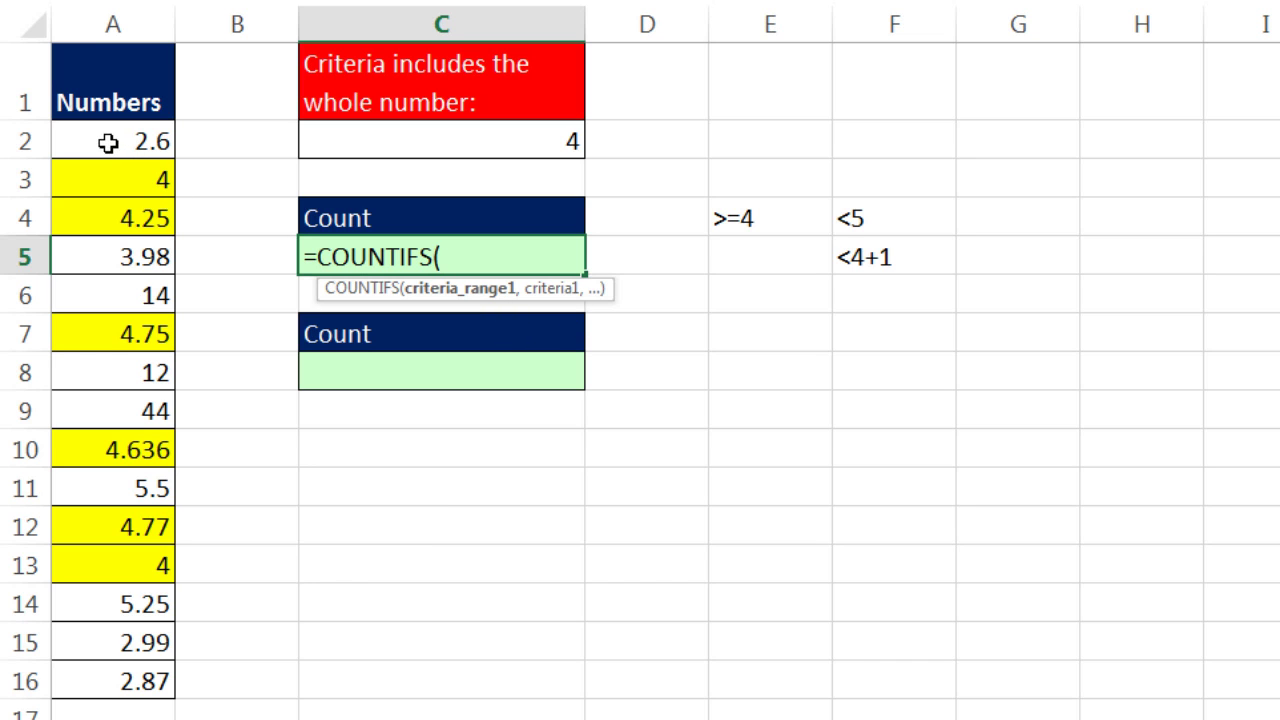
drag(106, 137, 114, 681)
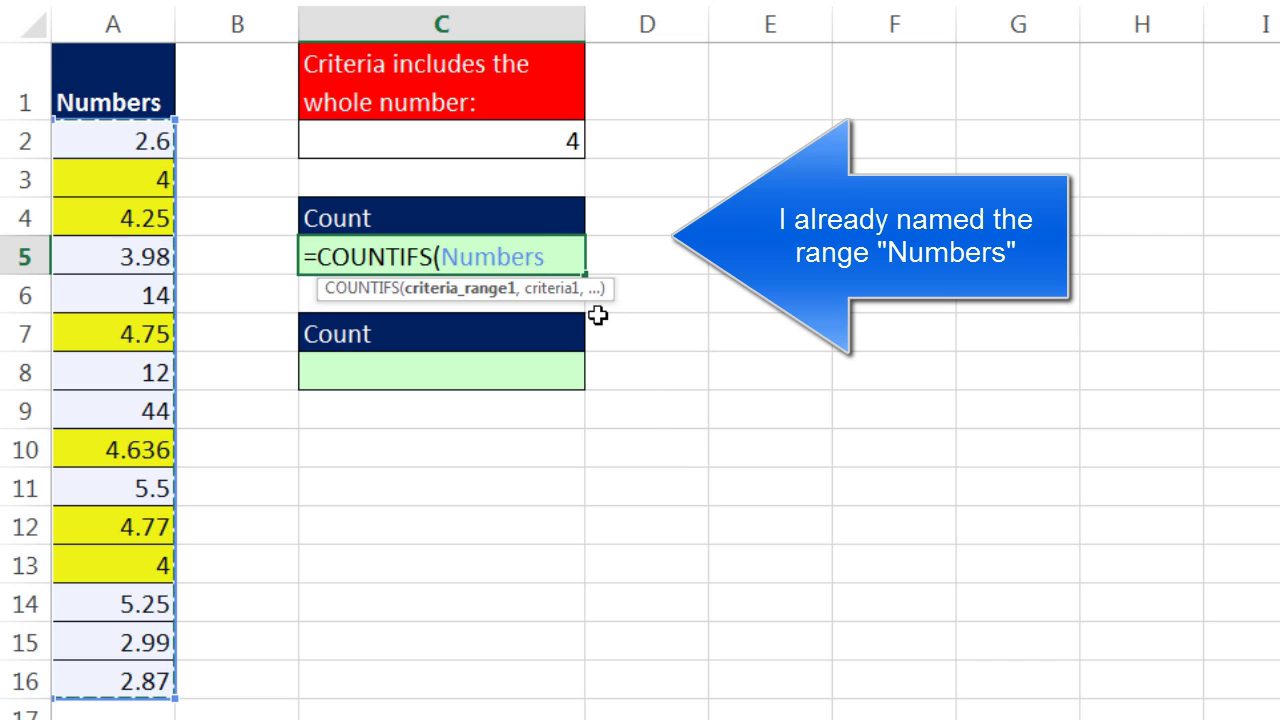
text(,)
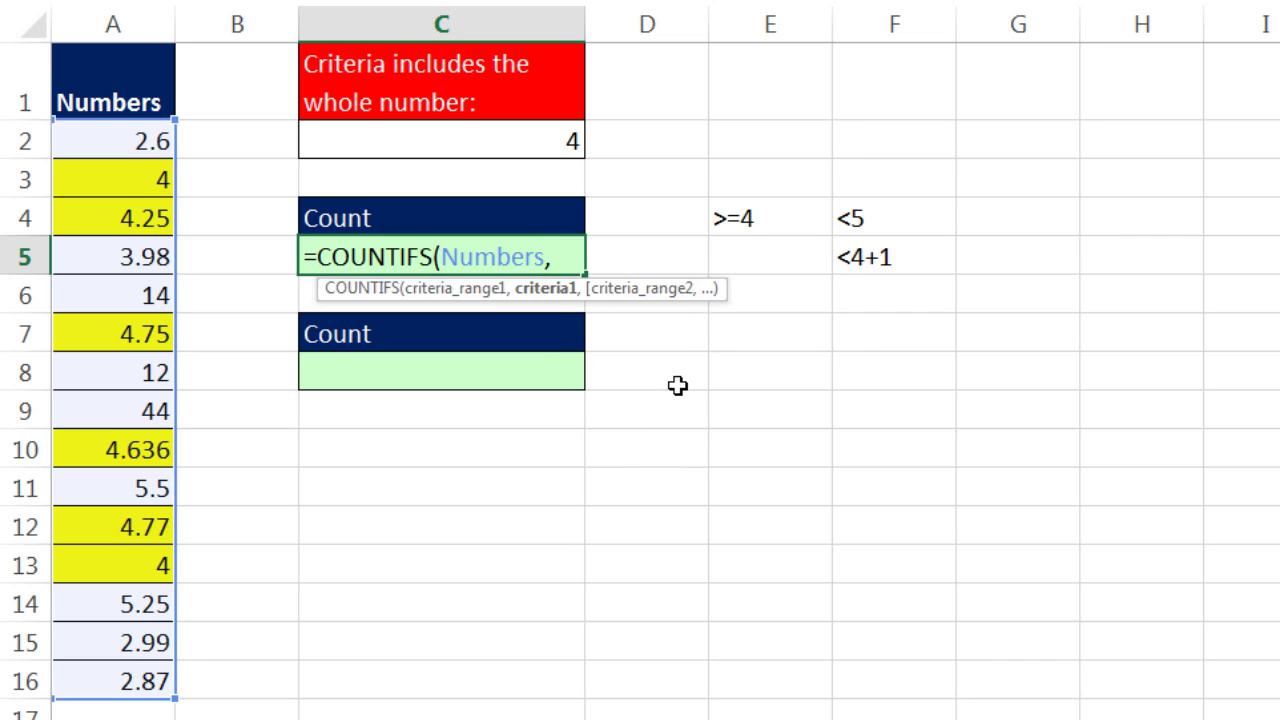
click(502, 144)
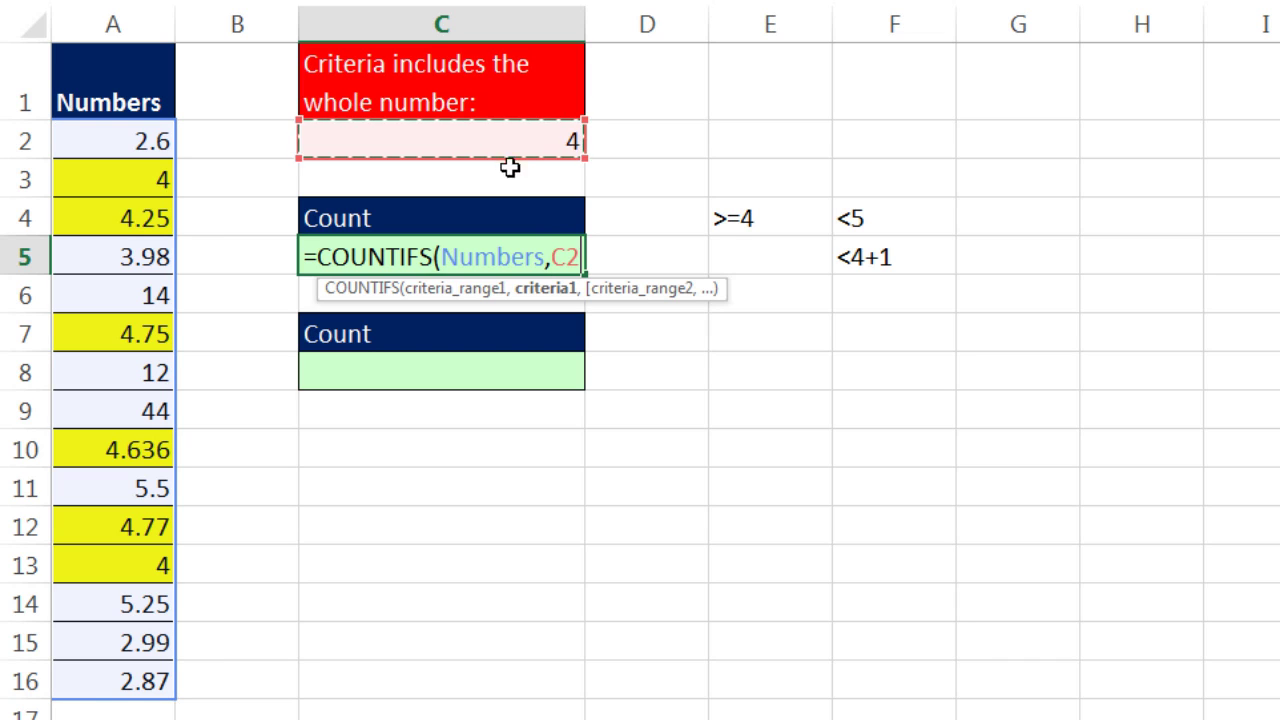
click(558, 258)
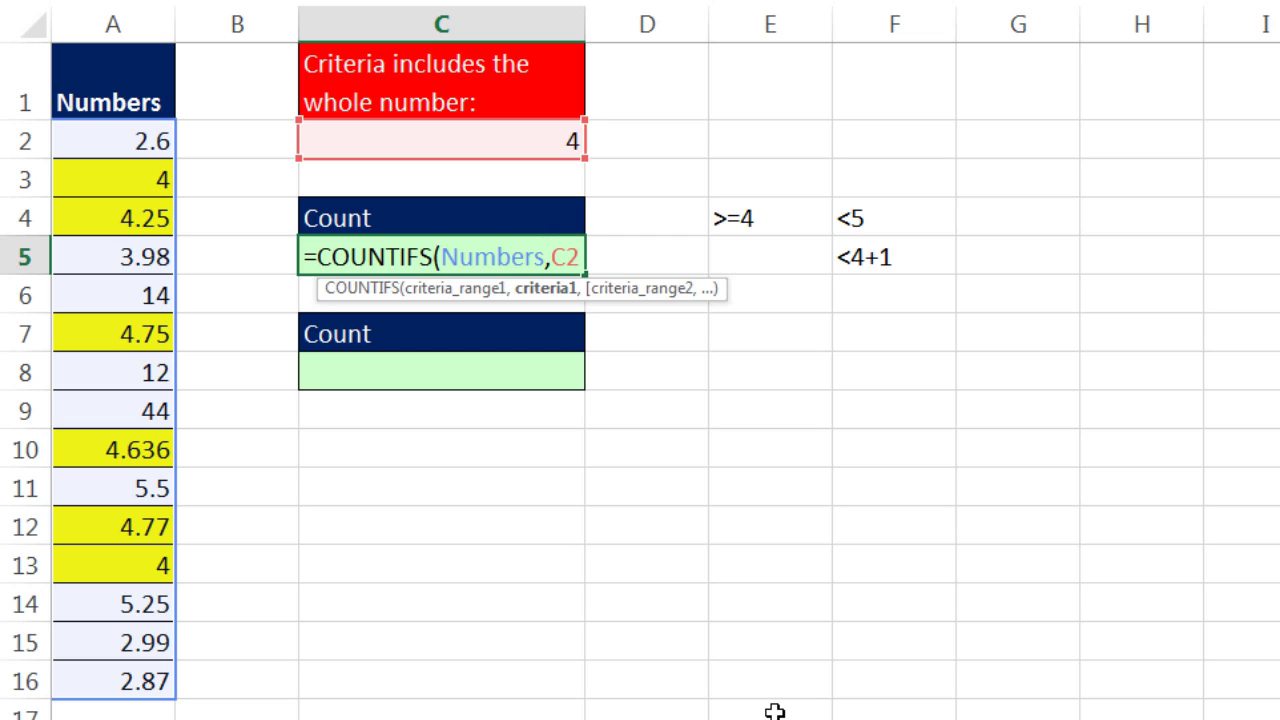
text(")
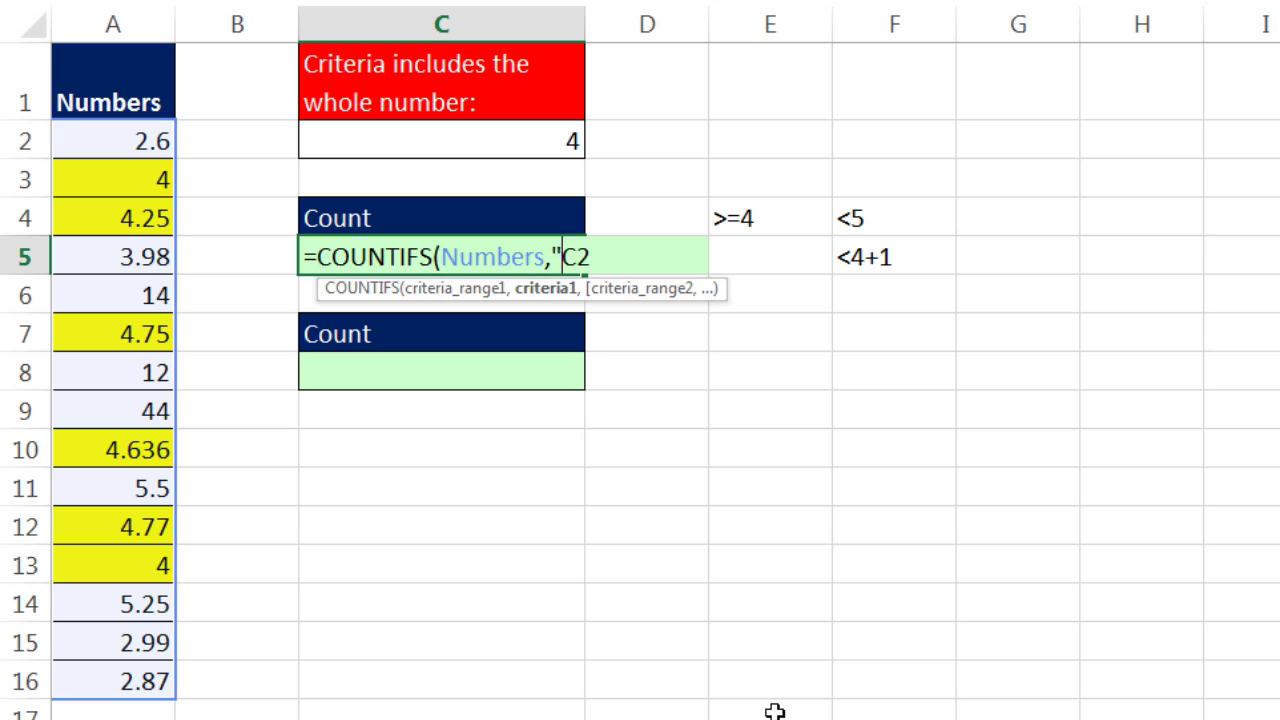
text(>=)
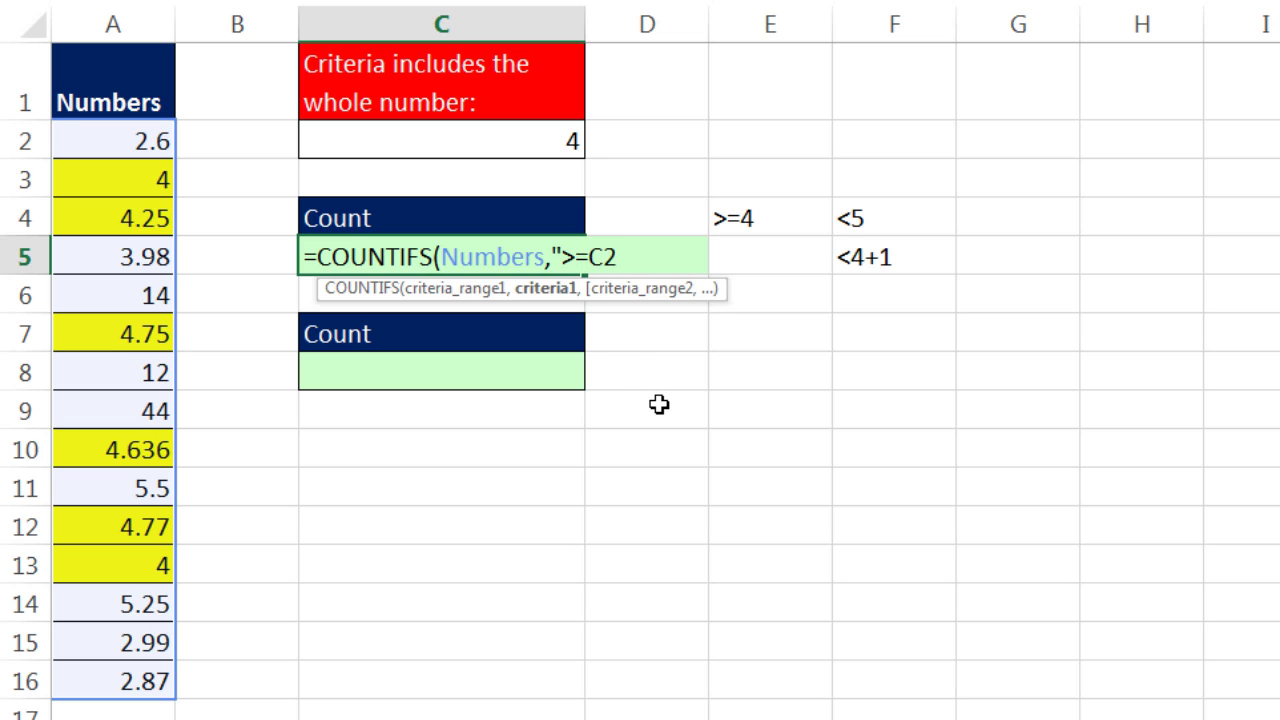
text(")
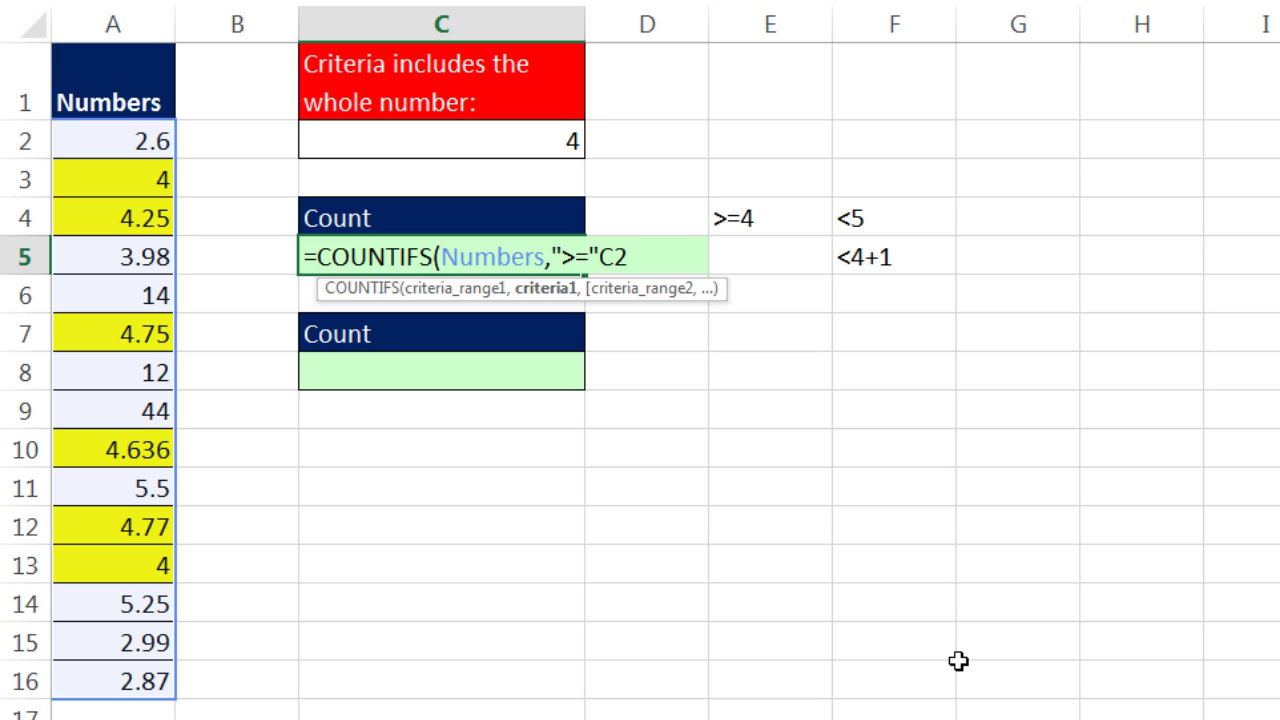
- Join ">=" to C2 with &, preview criteria1 with F9, undo, then add a comma
text(&)
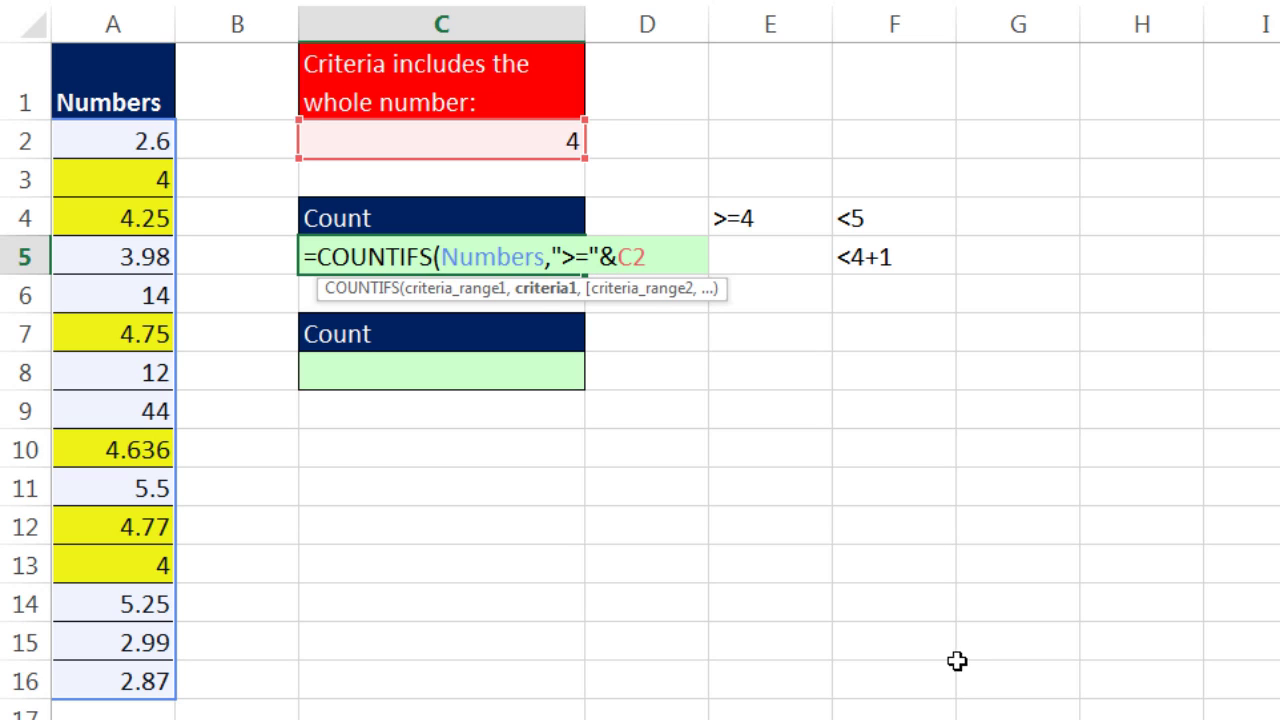
click(537, 298)
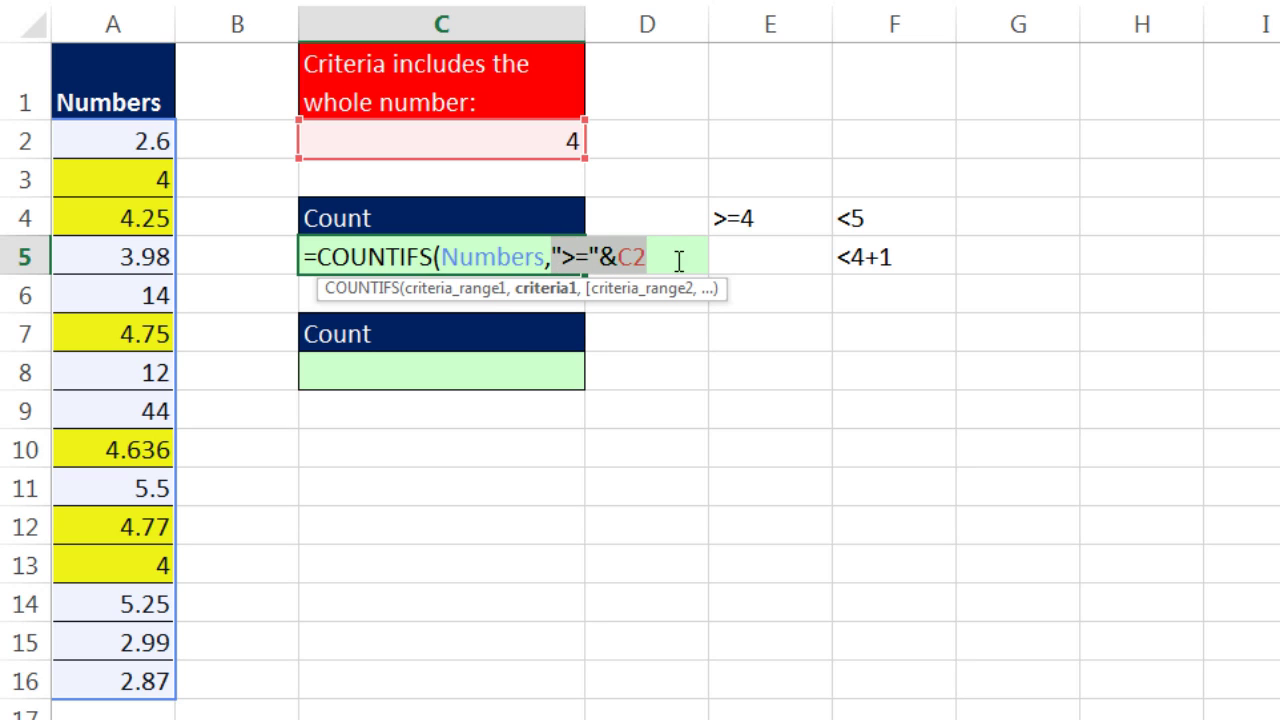
key(F9)
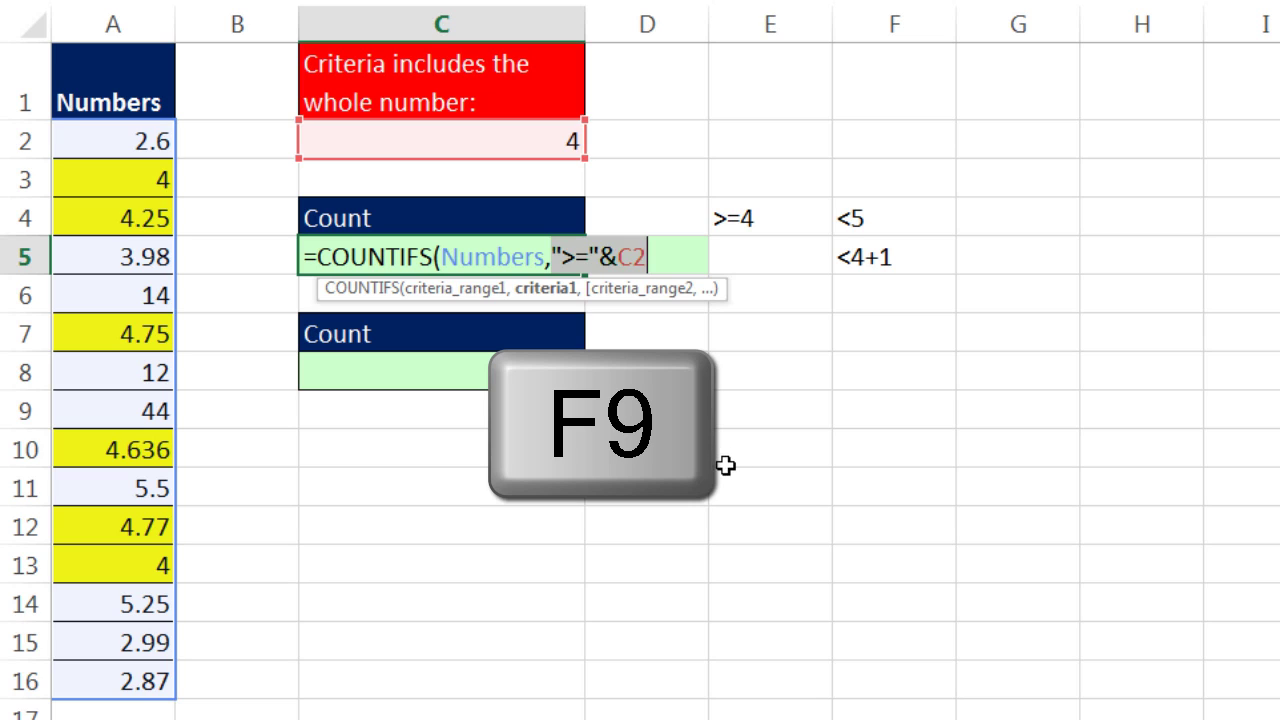
key(F9)
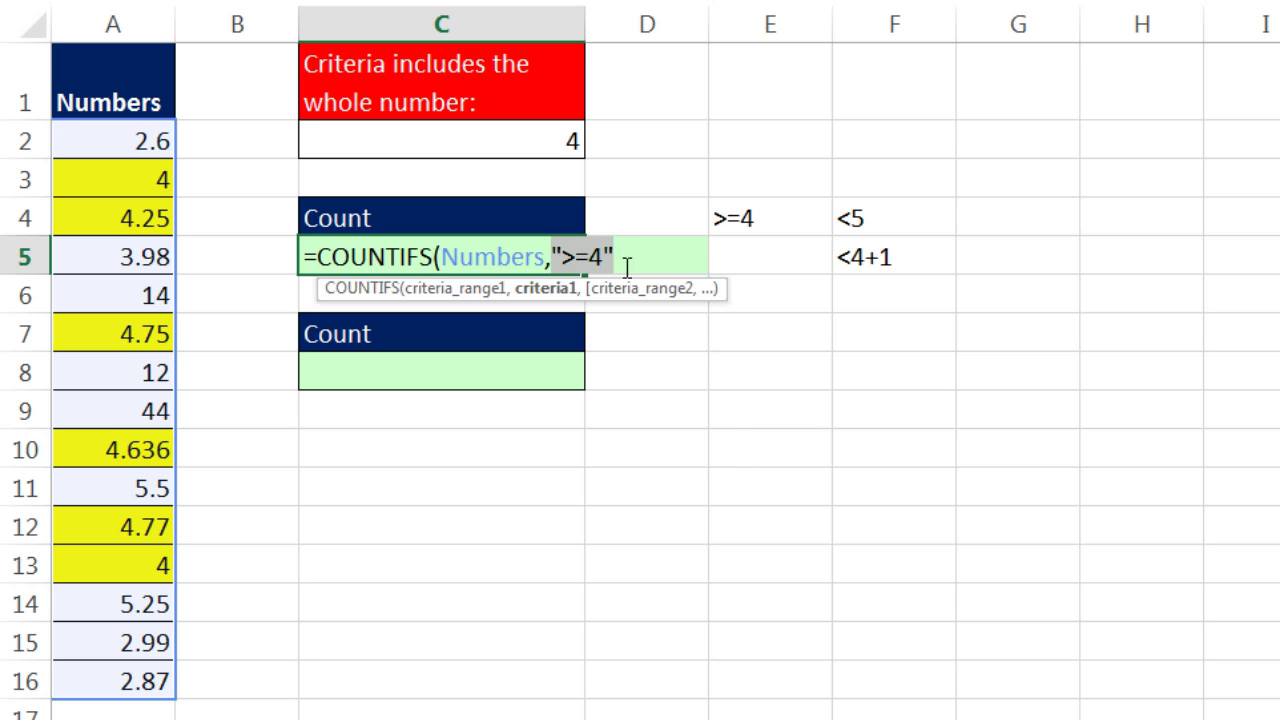
key(ctrl+z)
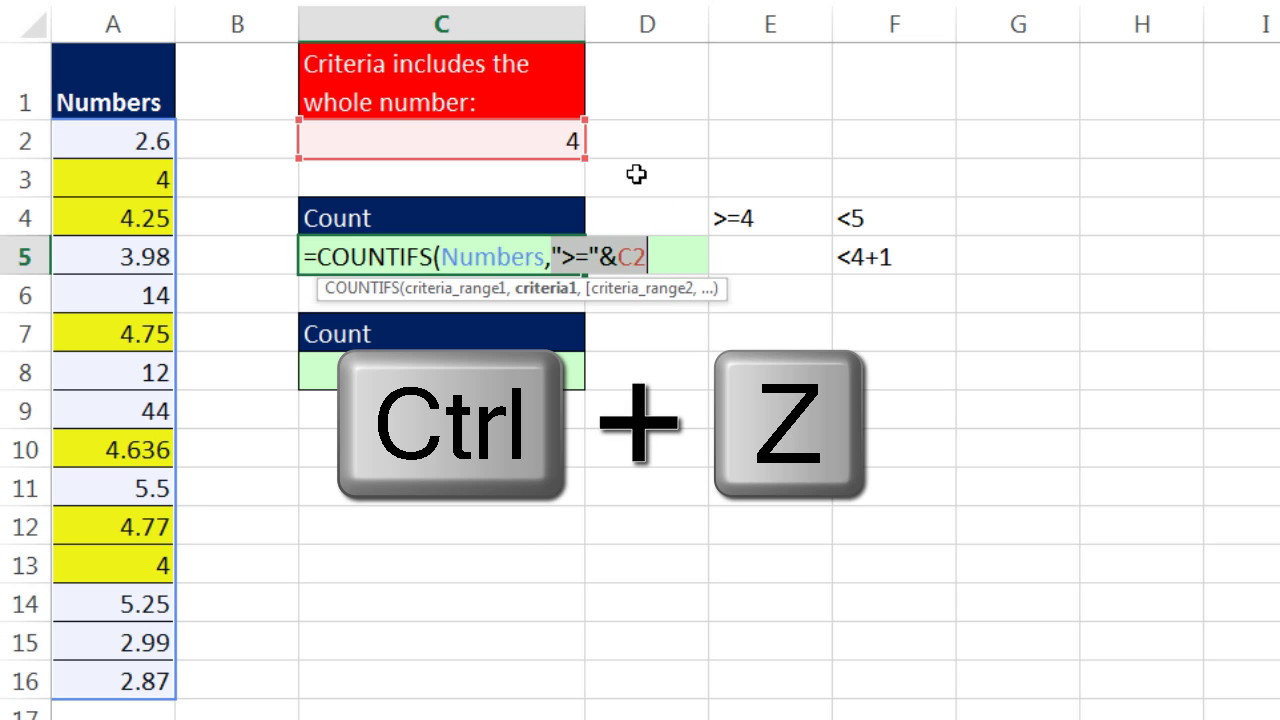
click(658, 248)
text(,)
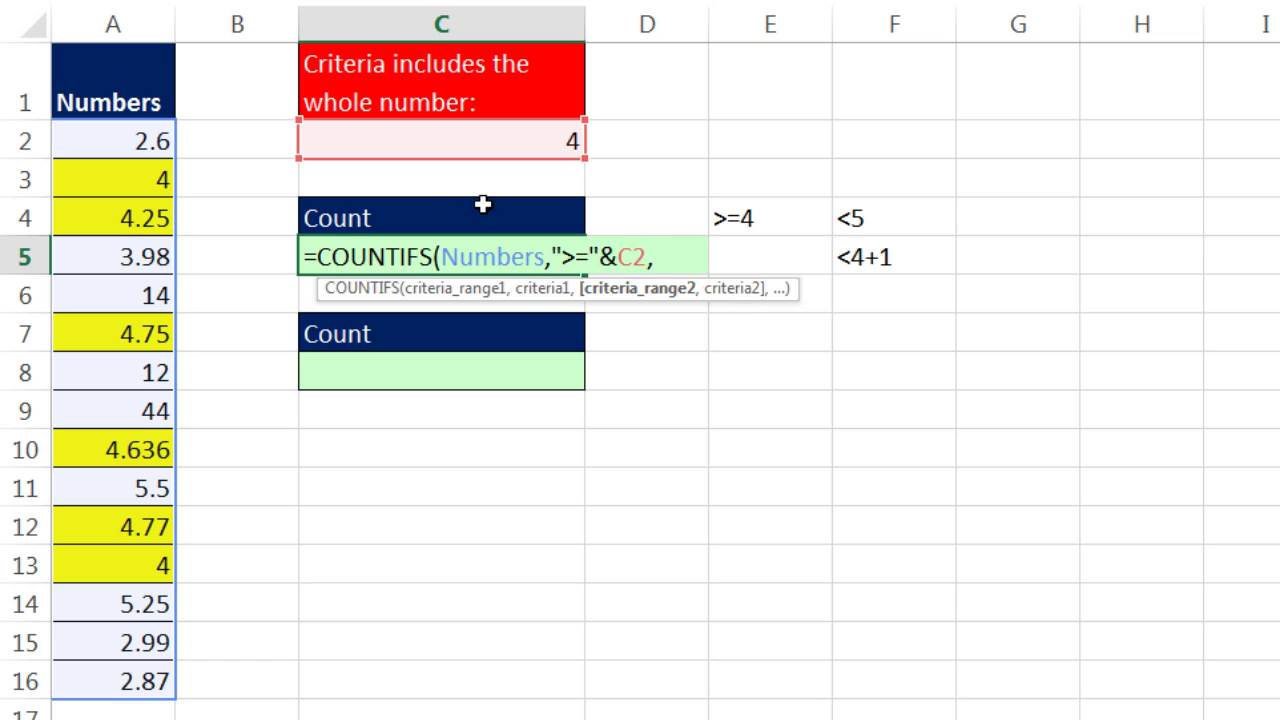
- Add the second criteria pair Numbers,"<"&C2+1 to the COUNTIFS formula
click(128, 142)
drag(127, 184, 153, 683)
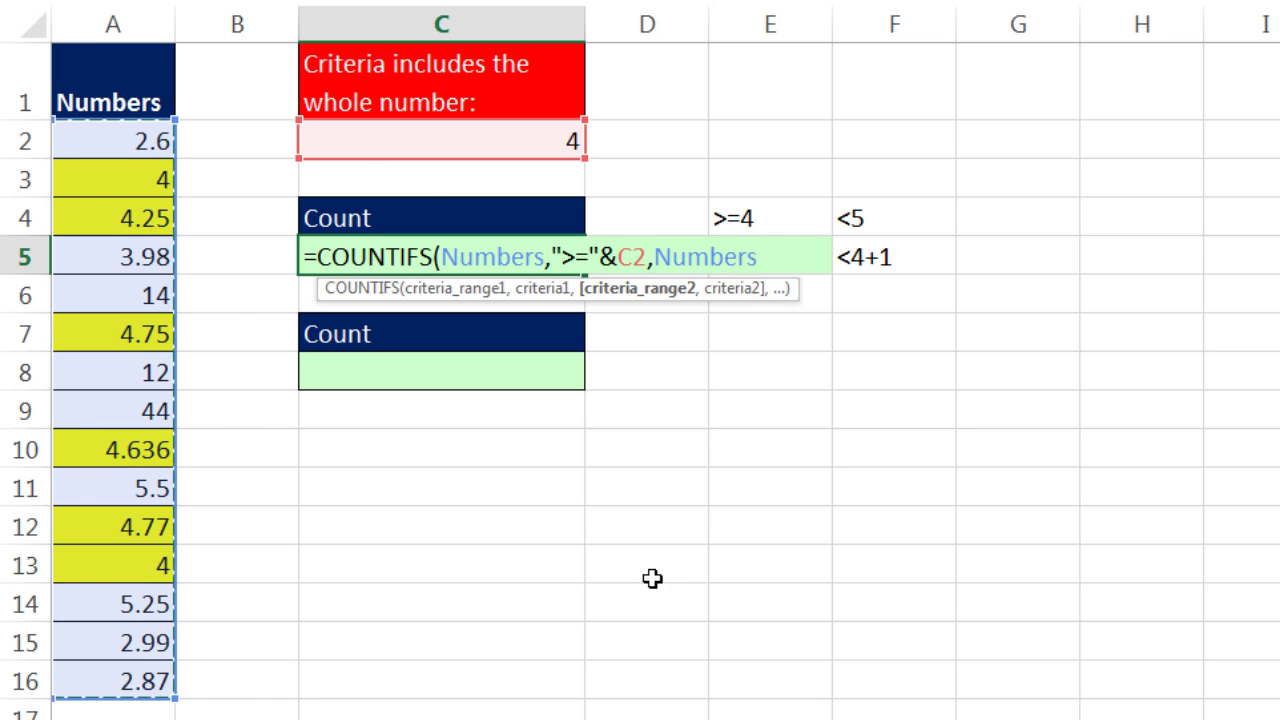
text(,"<)
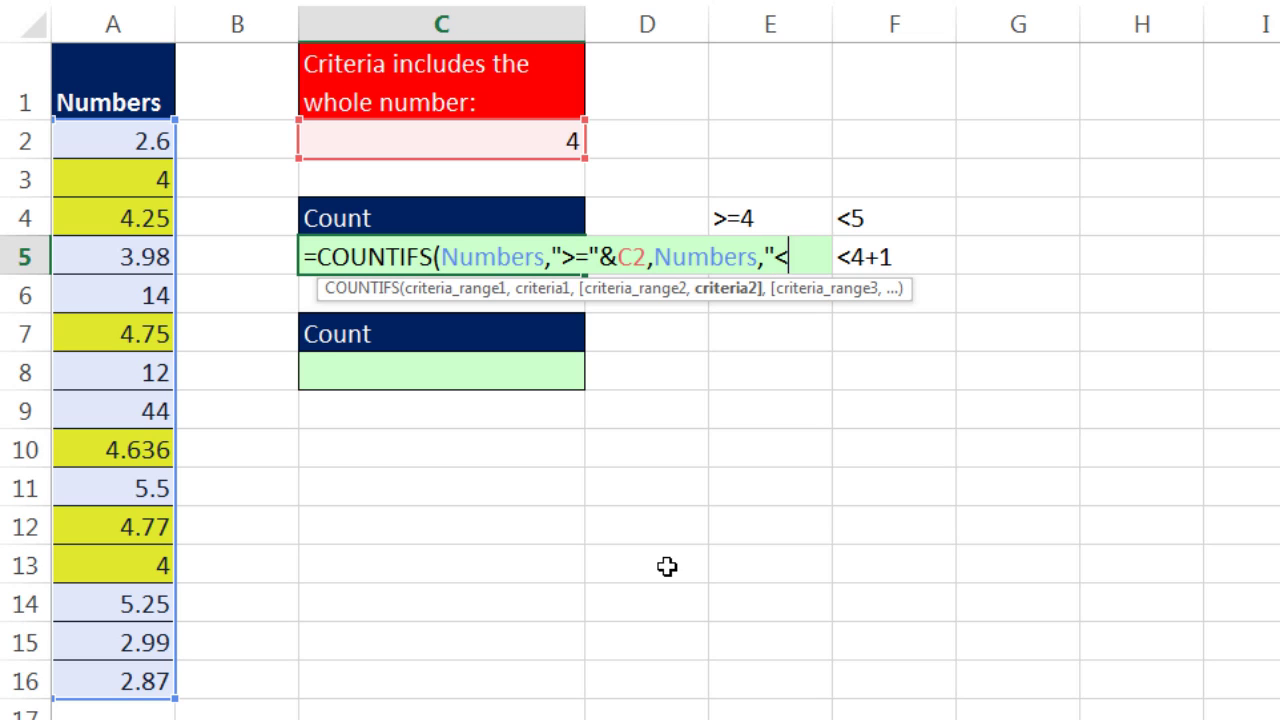
text("&)
click(532, 142)
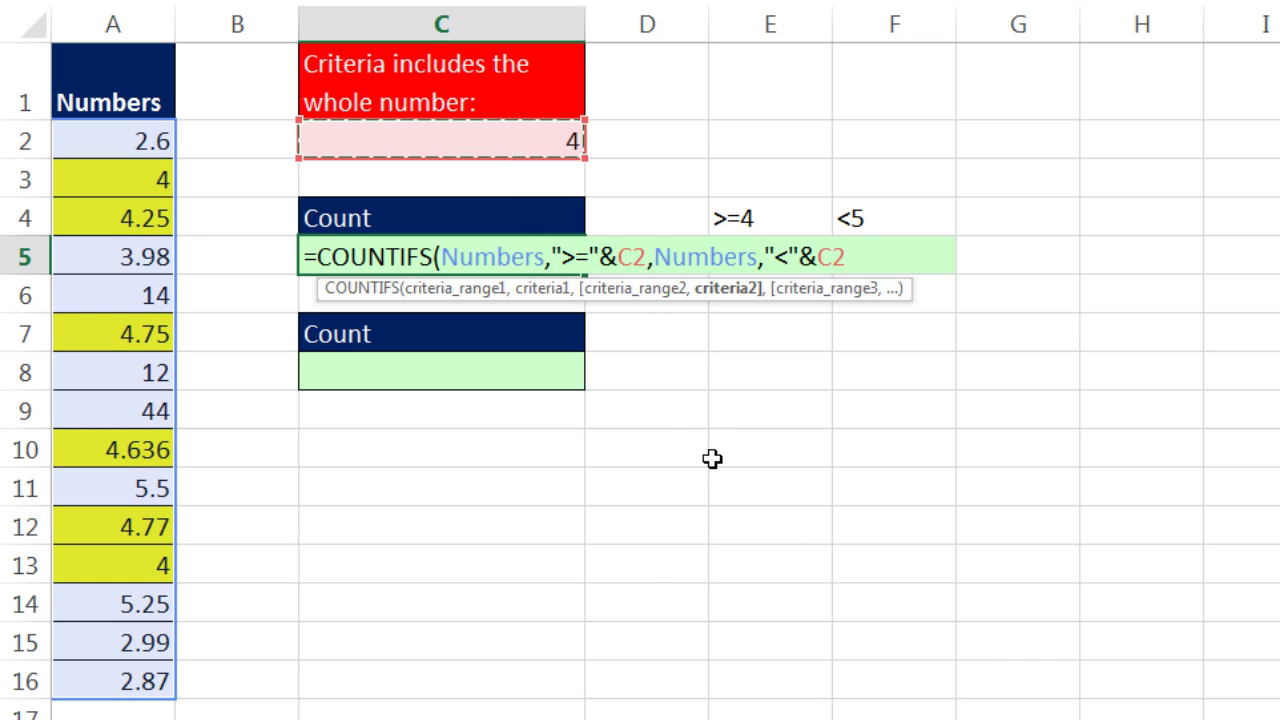
text(+1)
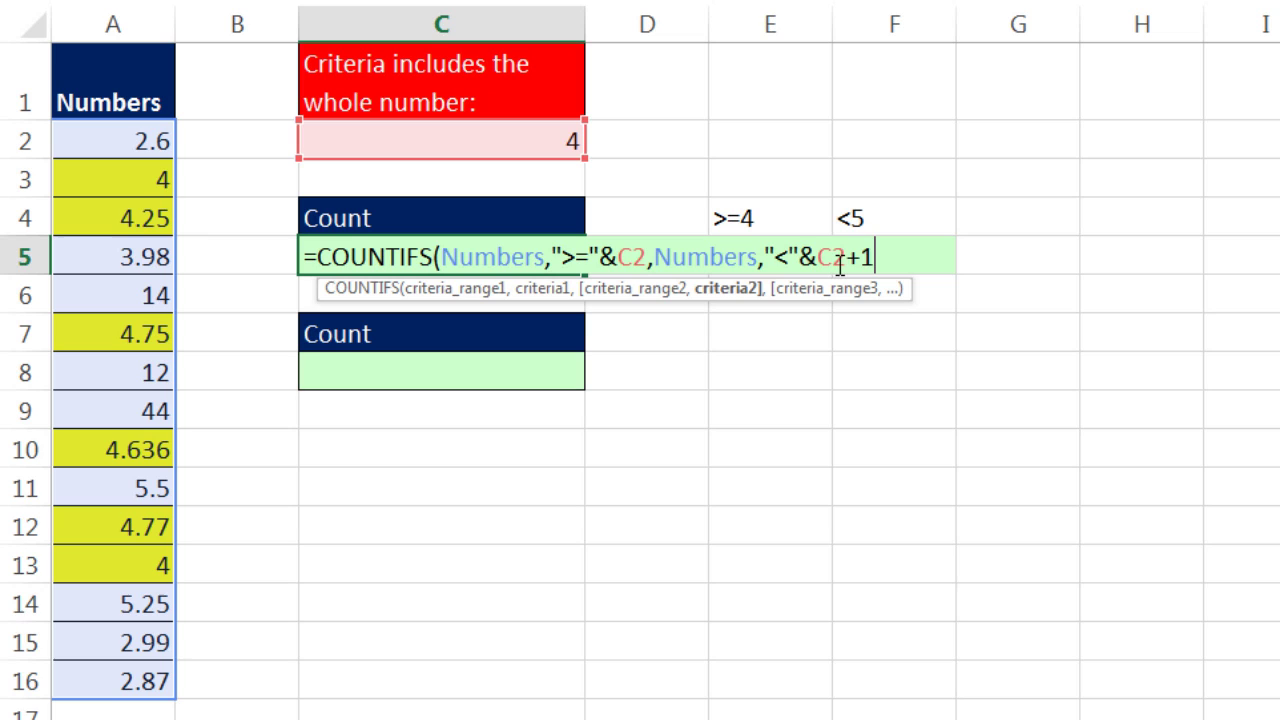
- Preview the upper-bound criterion with F9, undo, then close and enter the formula, giving 6
click(705, 291)
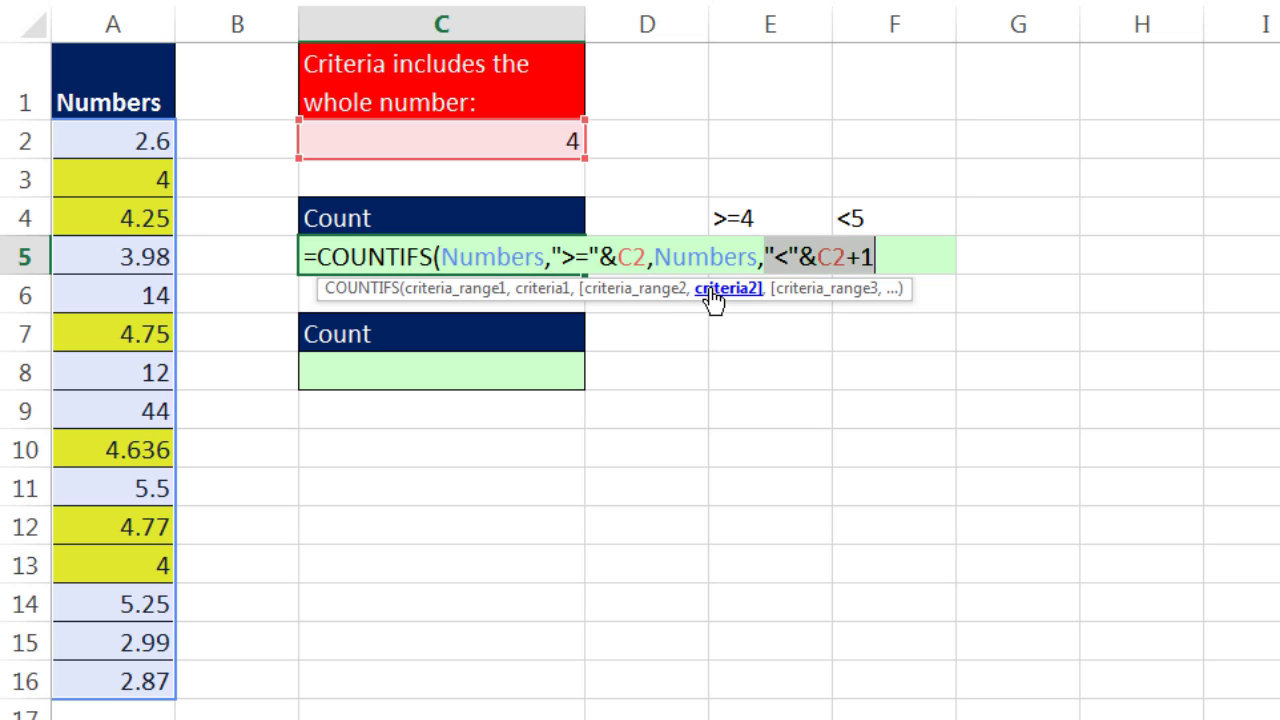
key(F9)
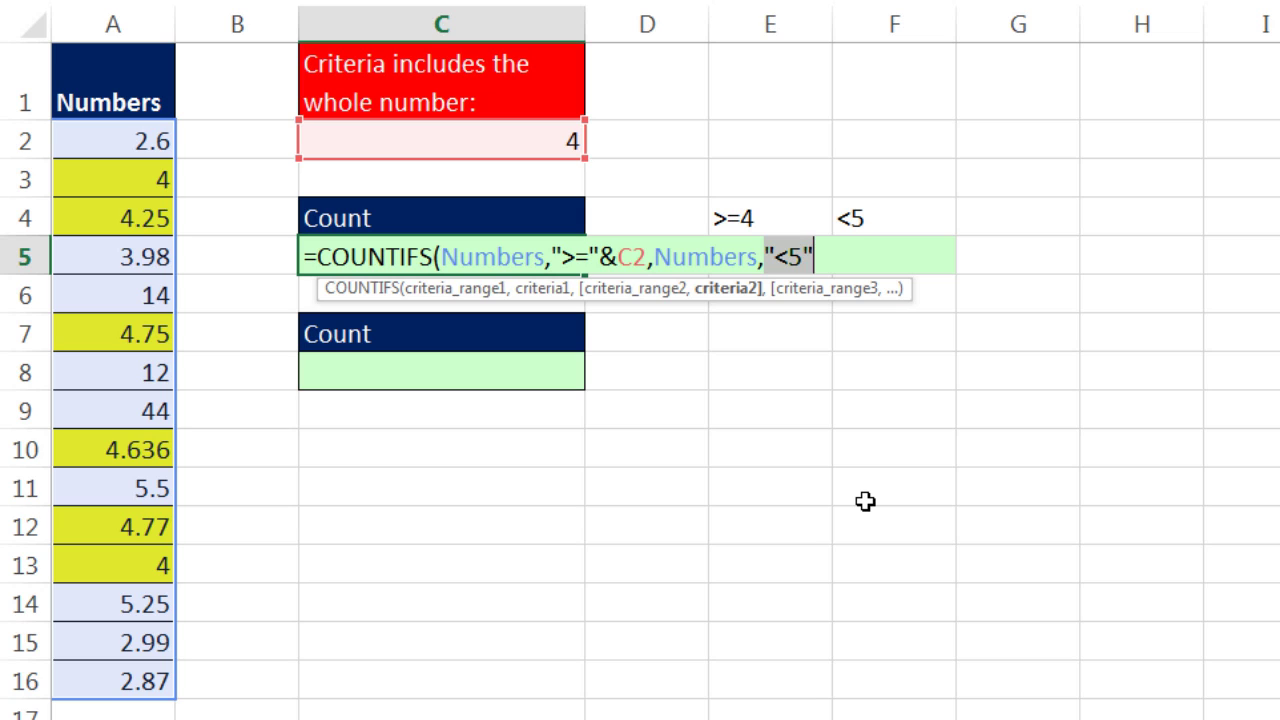
key(ctrl+z)
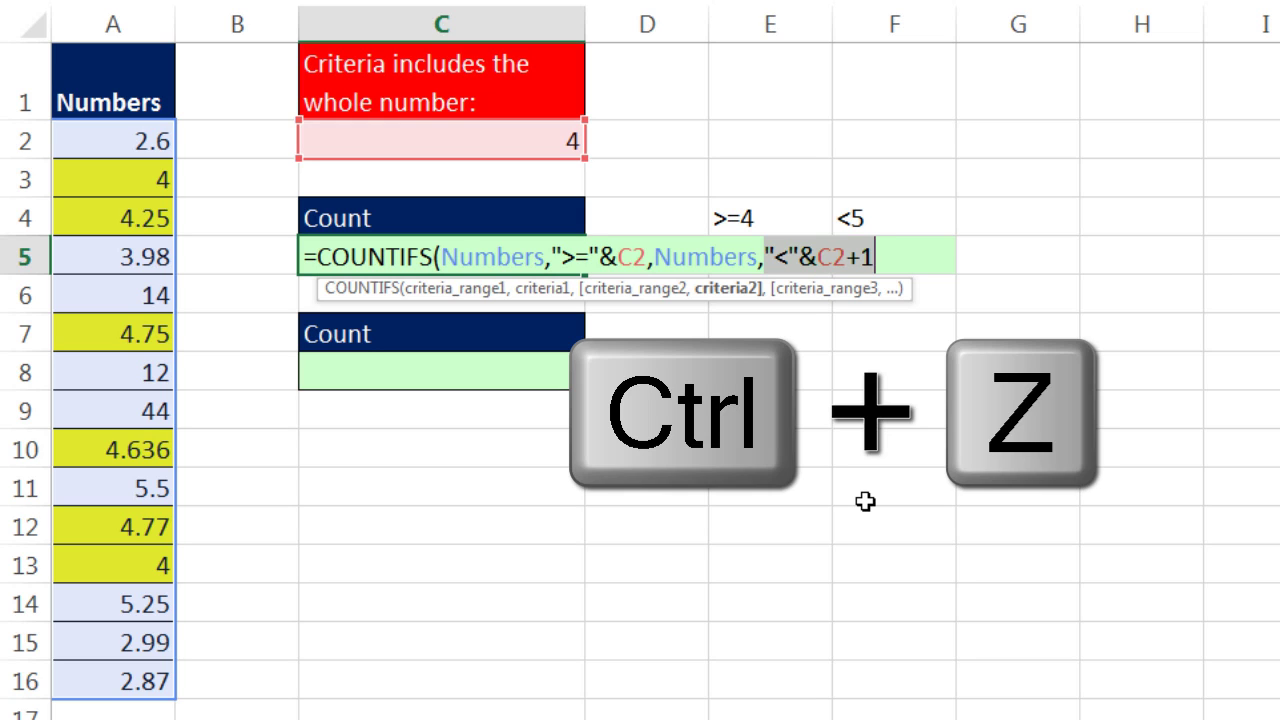
click(906, 258)
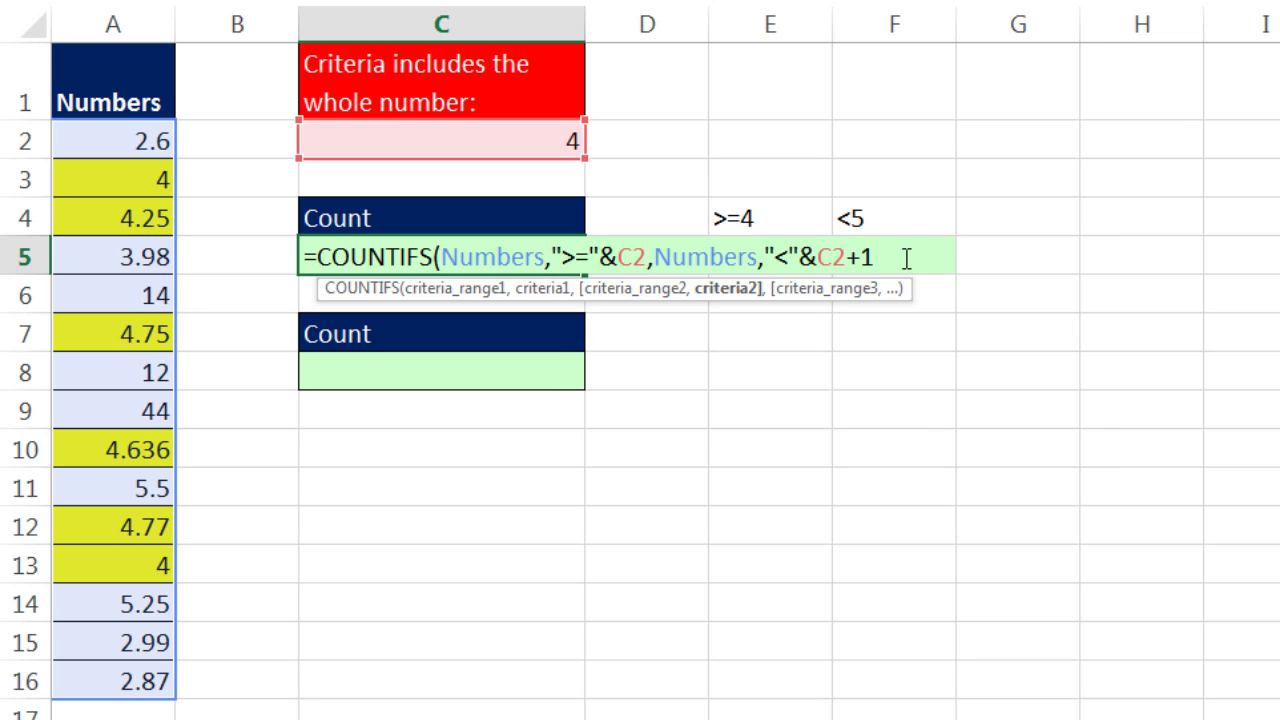
text())
key(ctrl+Return)
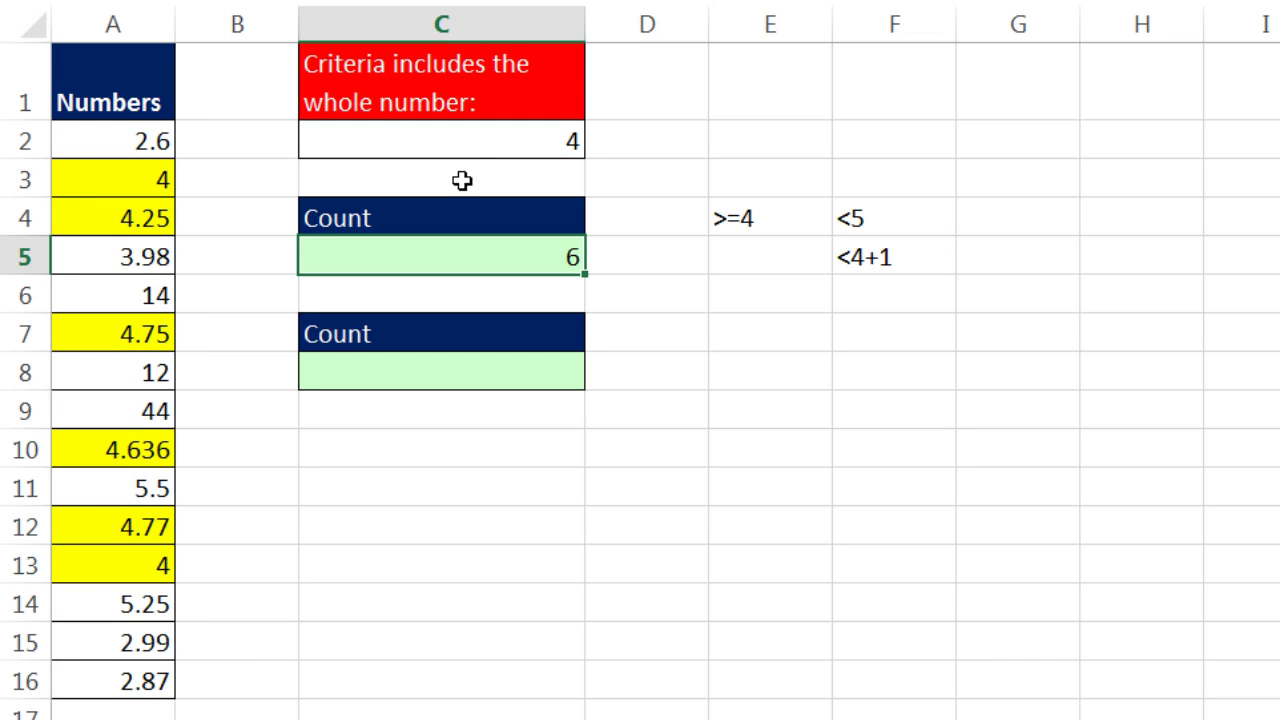
click(462, 136)
text(2)
key(ctrl+Return)
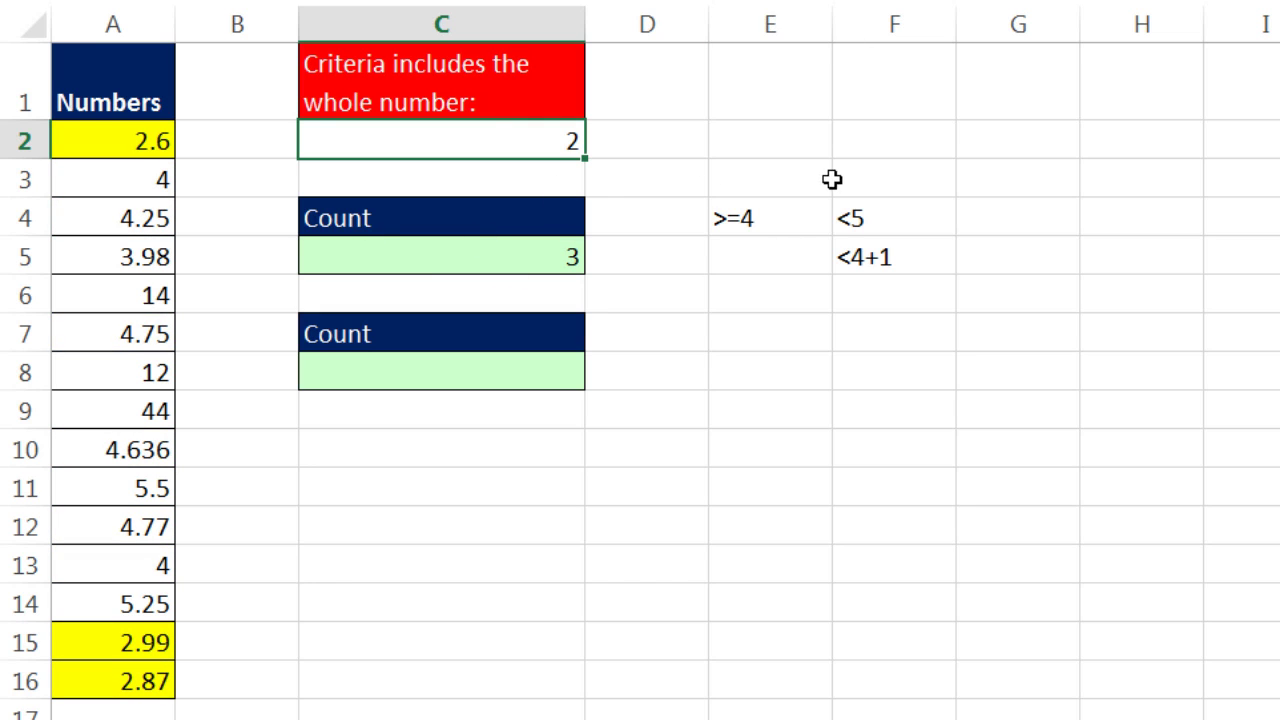
text(4)
key(ctrl+Return)
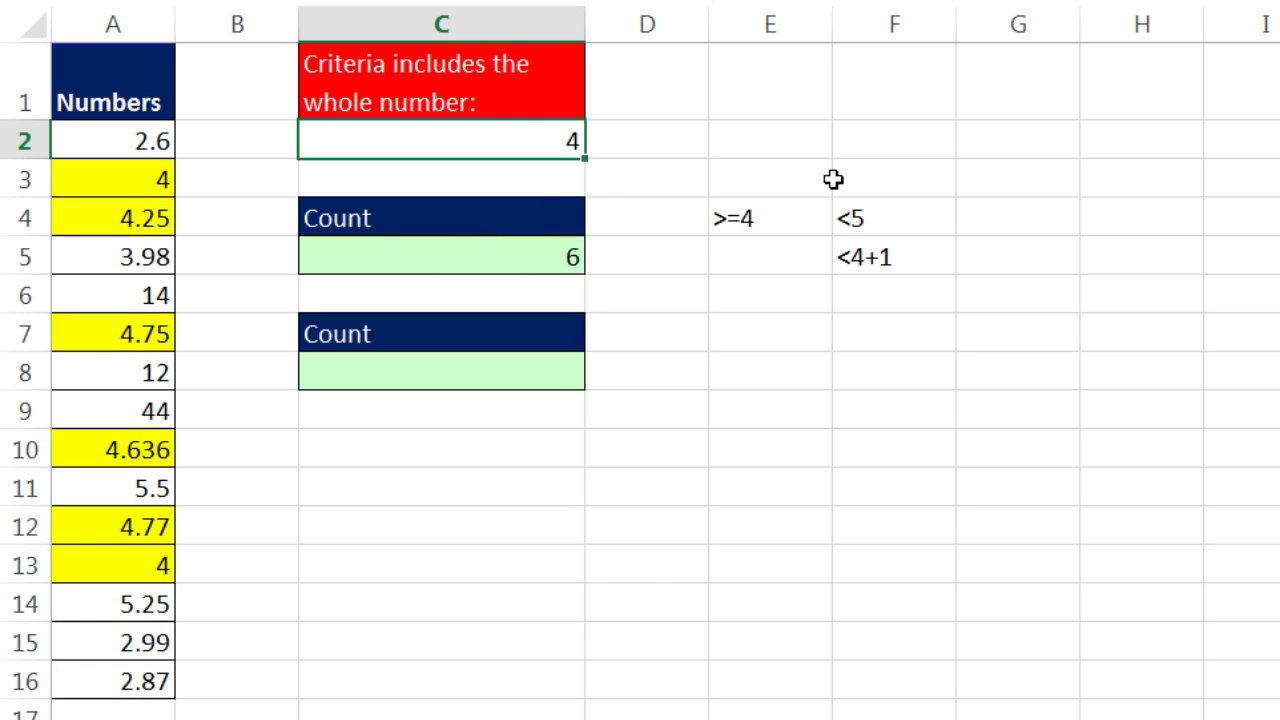
double_click(547, 254)
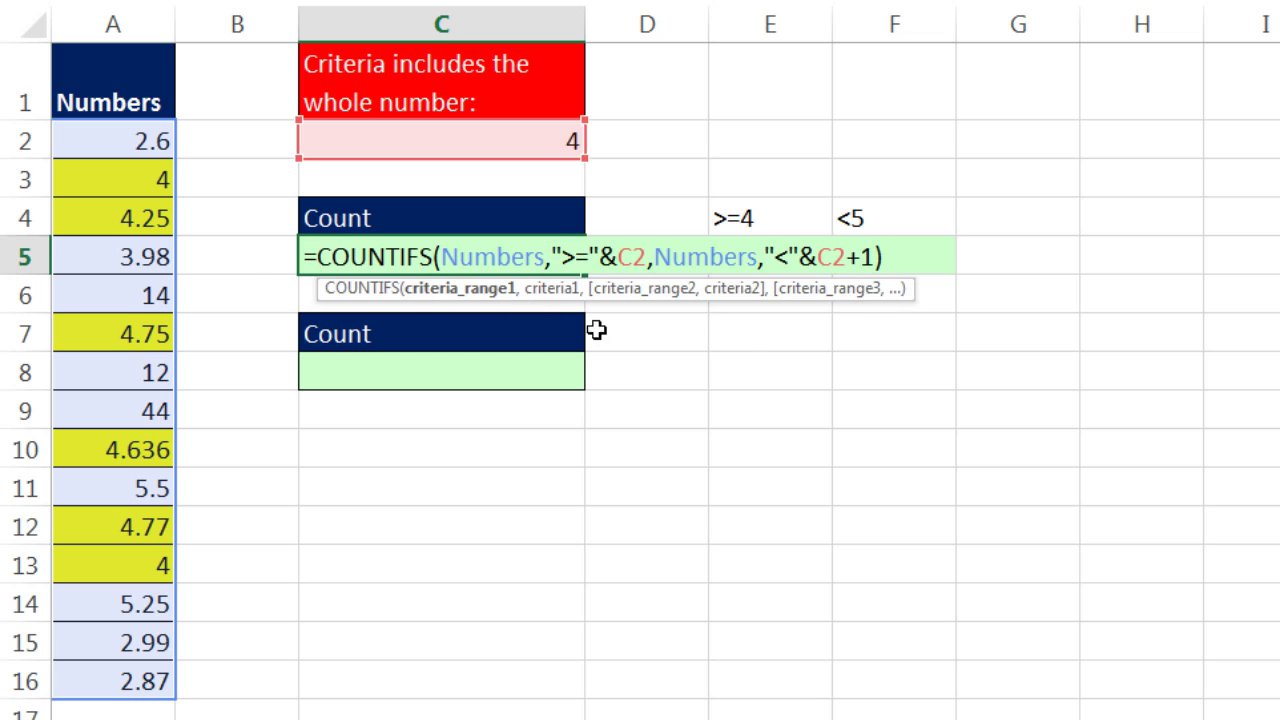
key(Return)
click(523, 366)
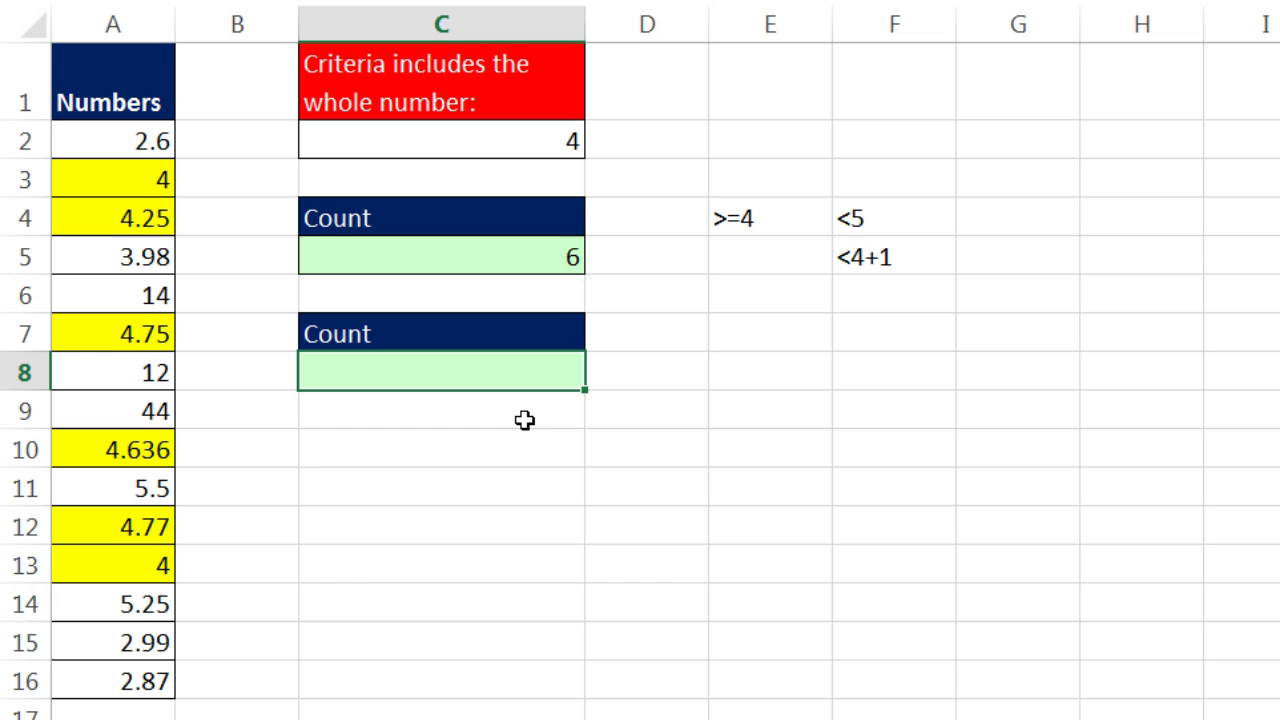
- Type =INT(A2) in C8 and preview its result with F9, then undo
text(=)
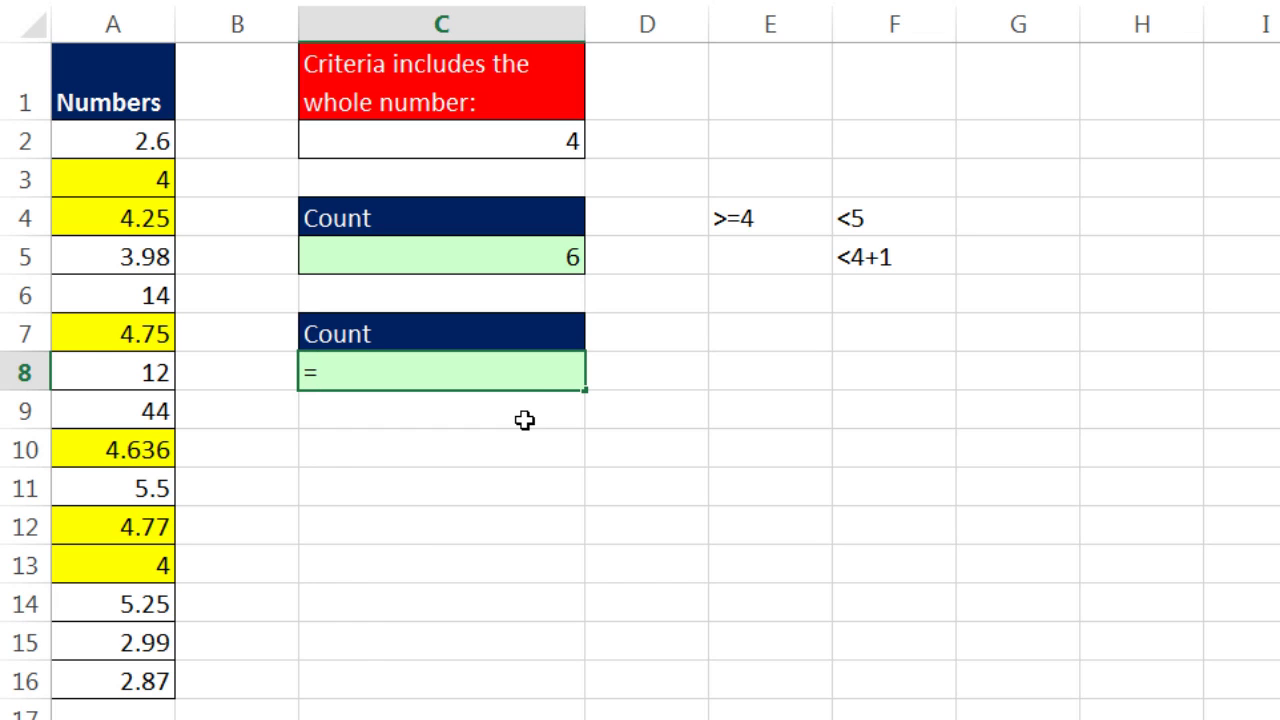
text(int)
key(Tab)
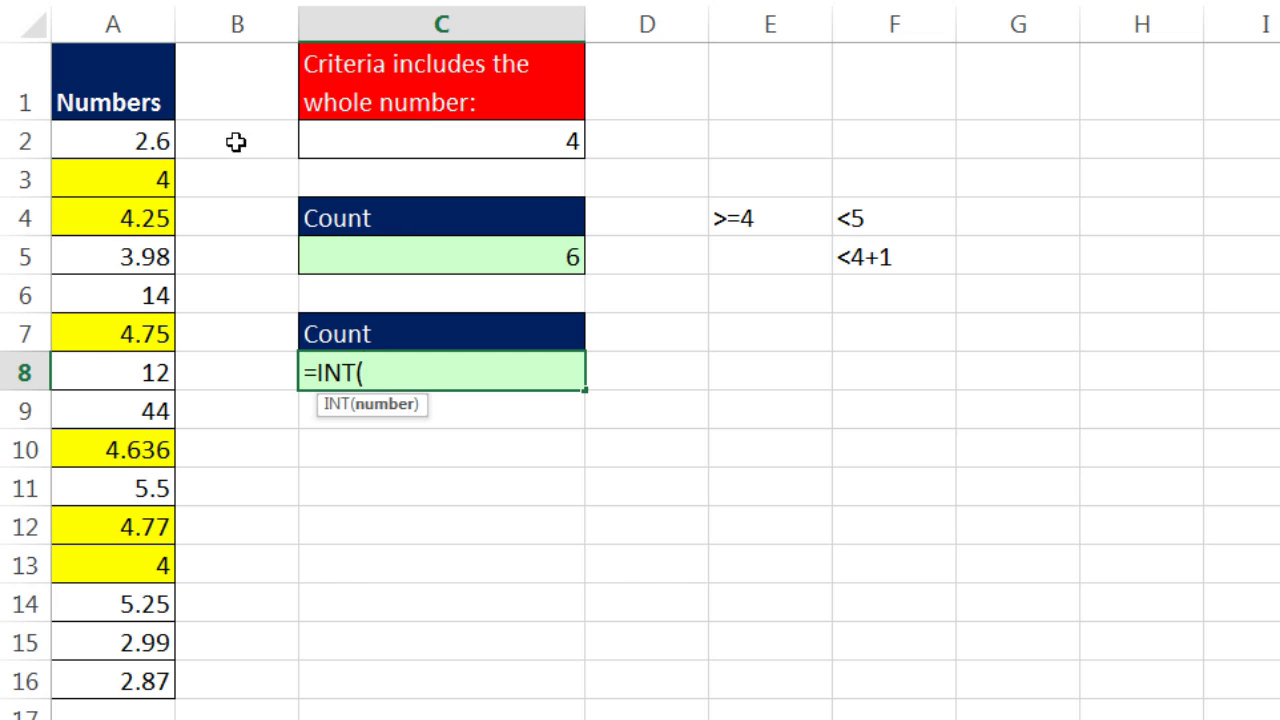
click(135, 137)
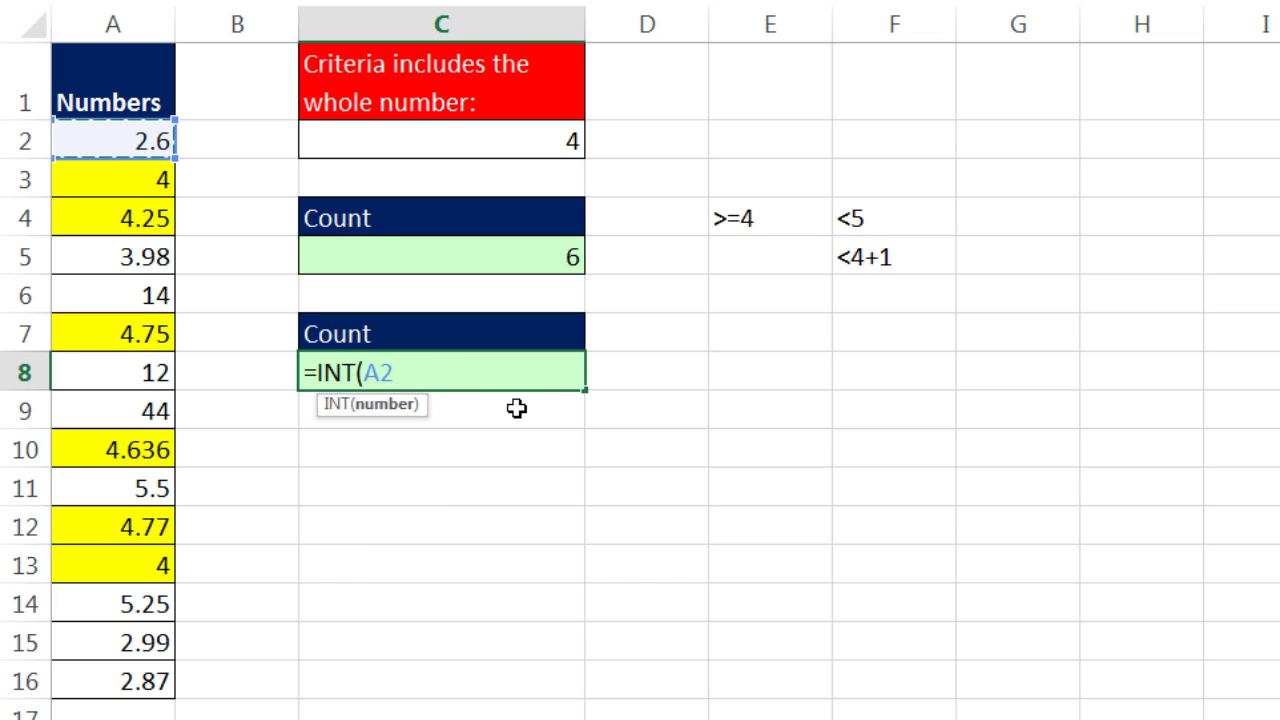
text())
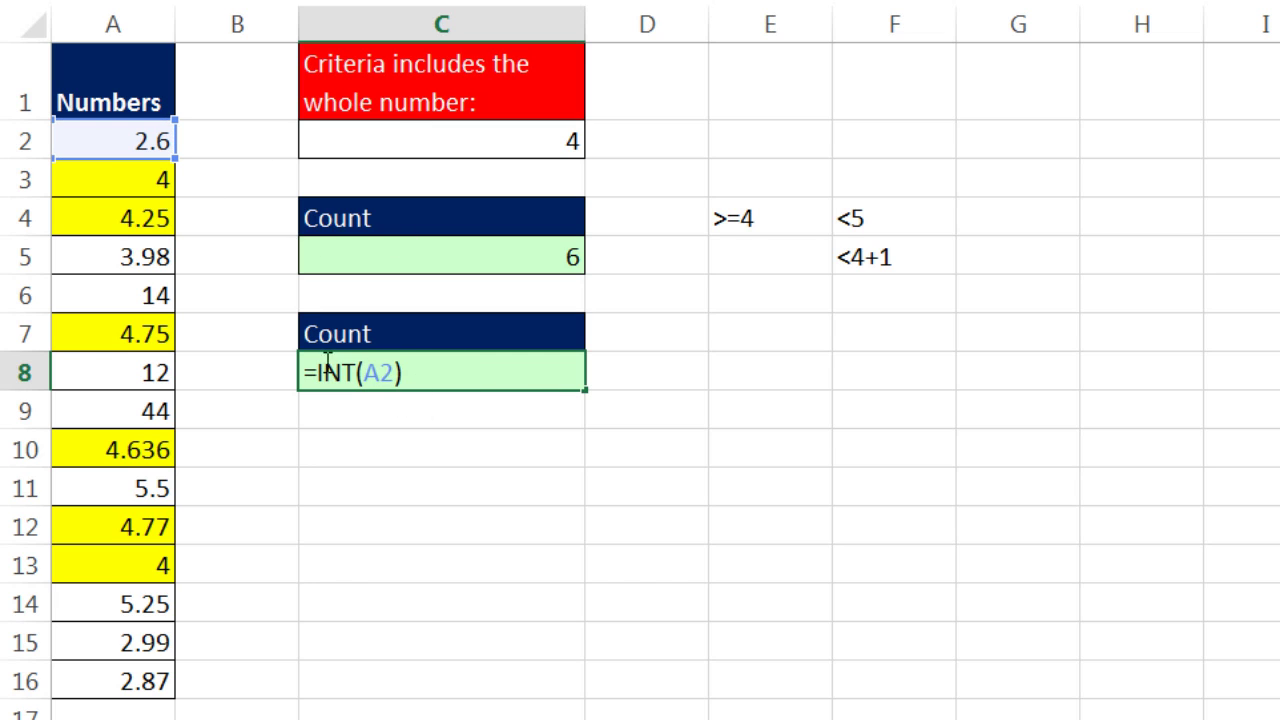
drag(318, 372, 402, 372)
key(F9)
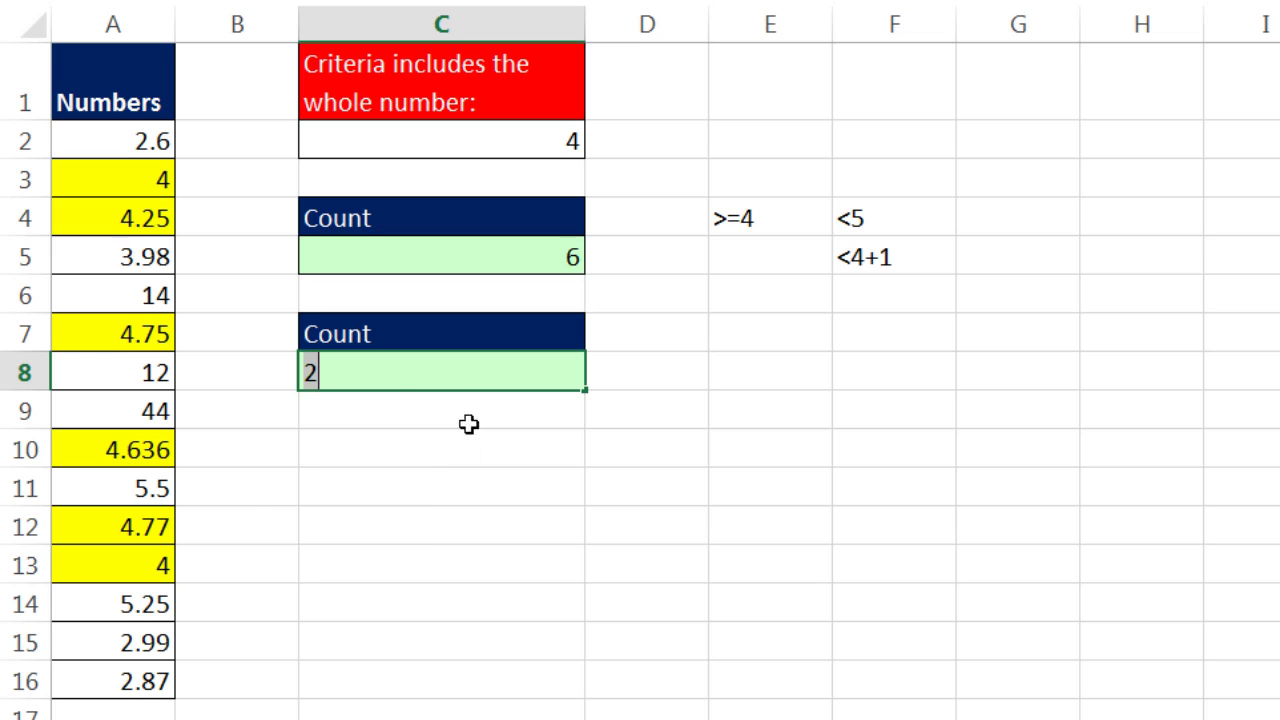
key(ctrl+z)
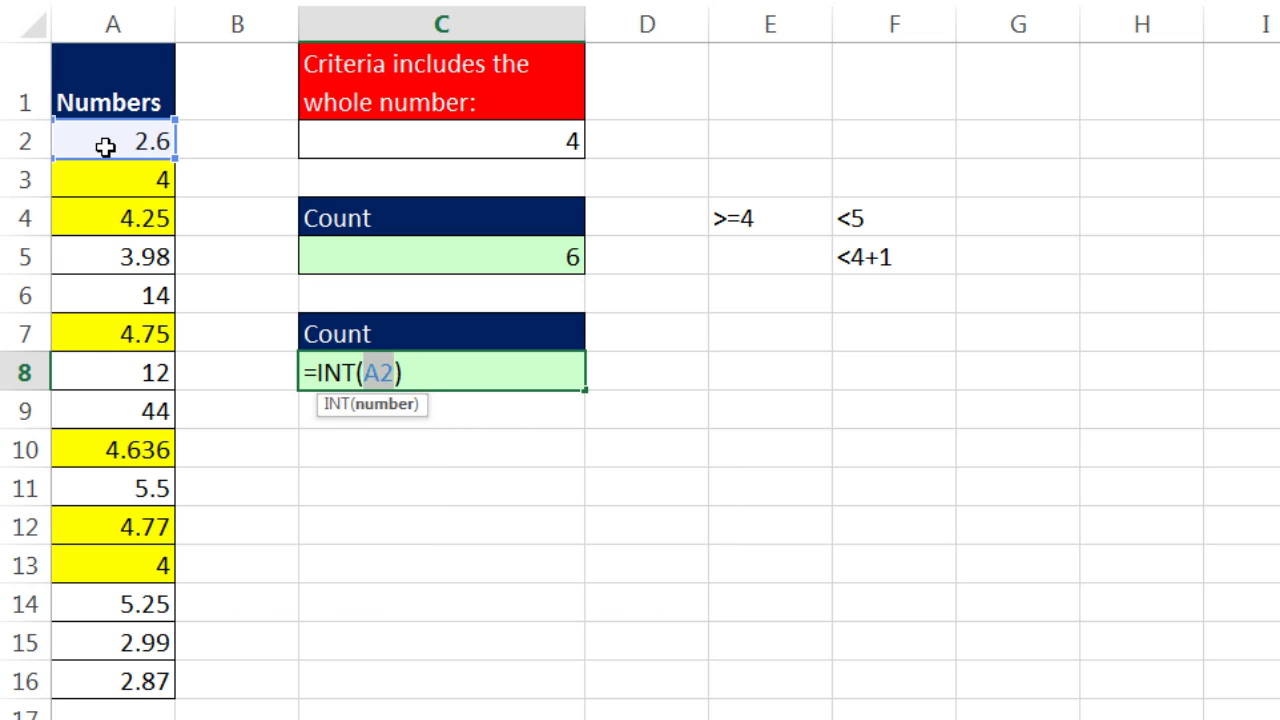
- Replace A2 with the Numbers range and preview INT(Numbers) as an array, then undo
drag(100, 136, 130, 679)
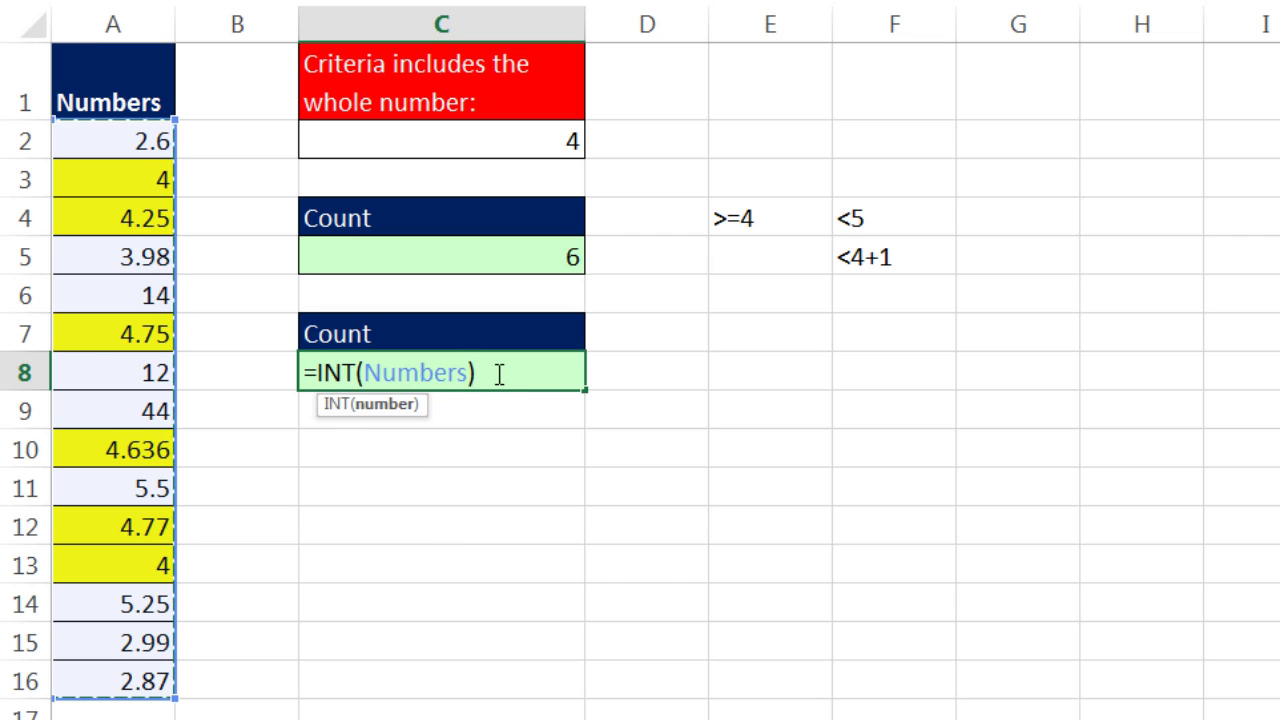
drag(499, 373, 250, 360)
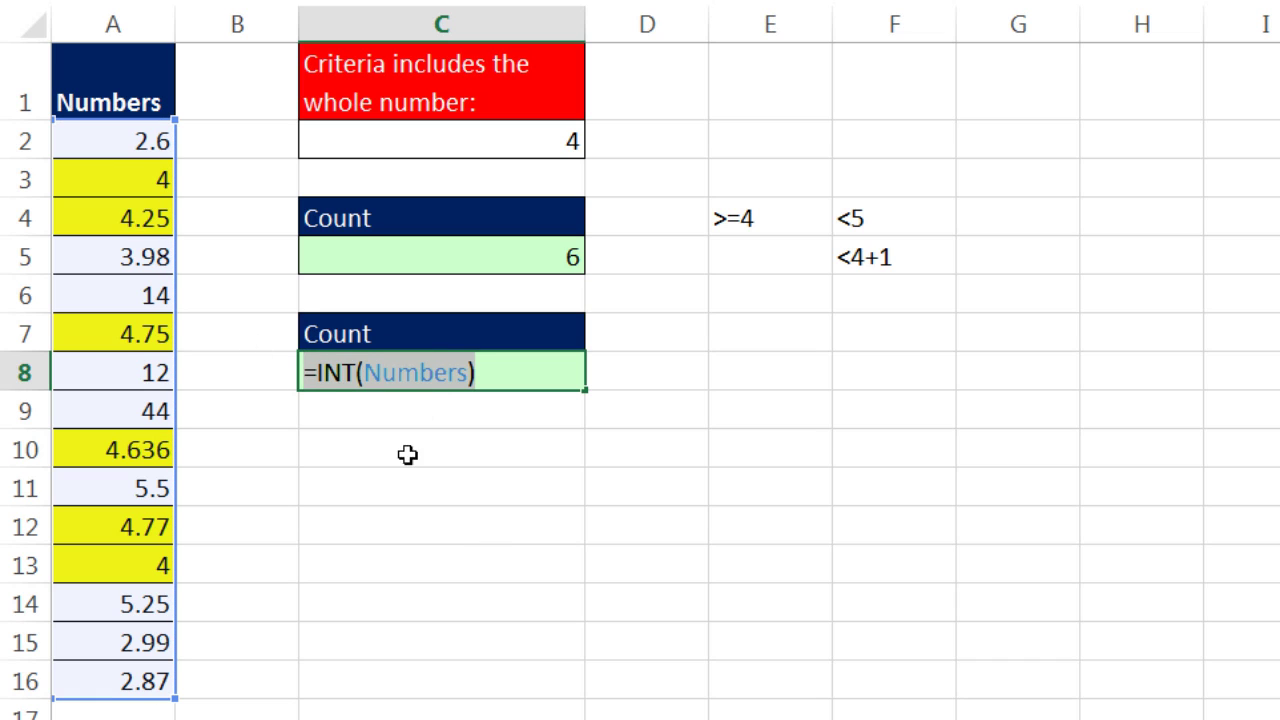
click(410, 372)
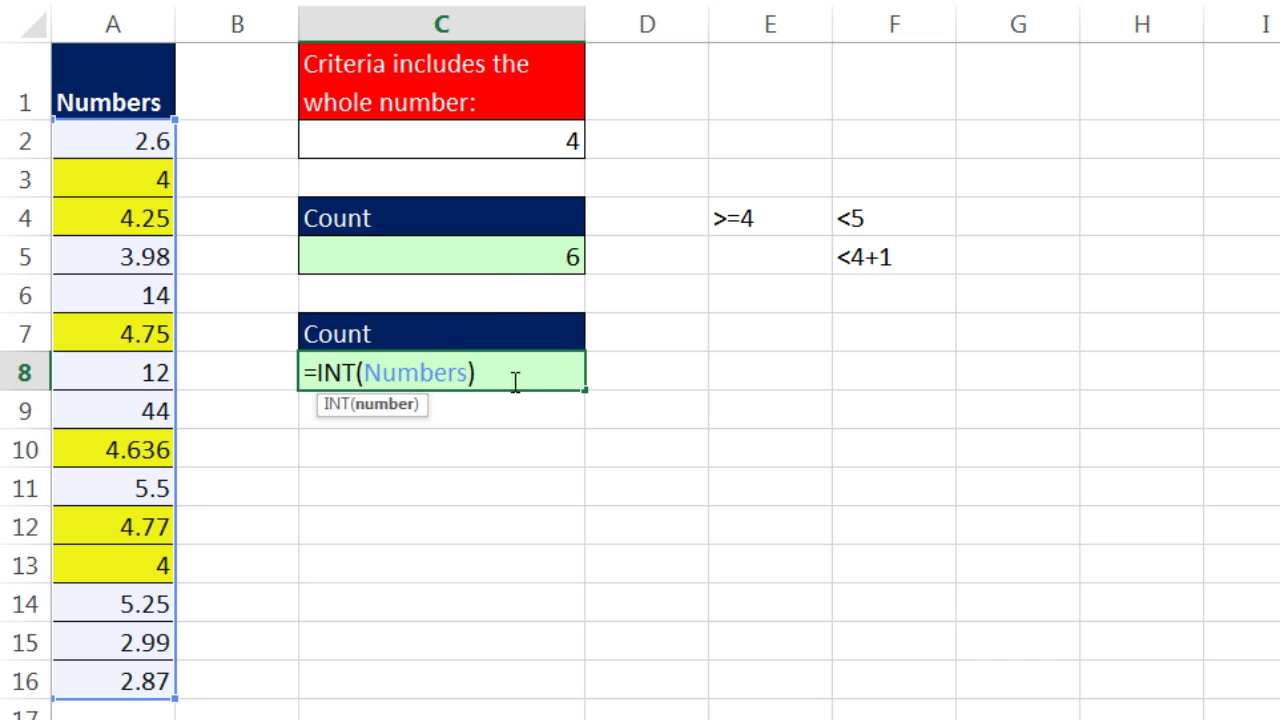
drag(514, 381, 318, 378)
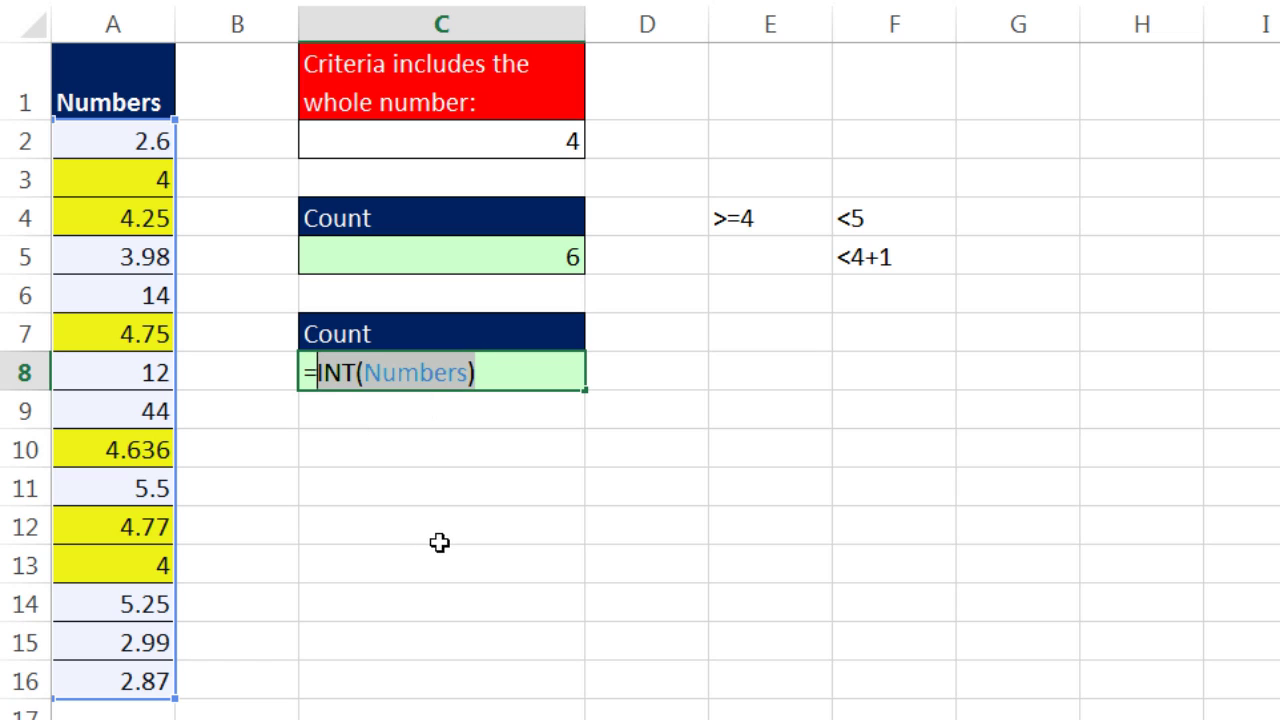
key(F9)
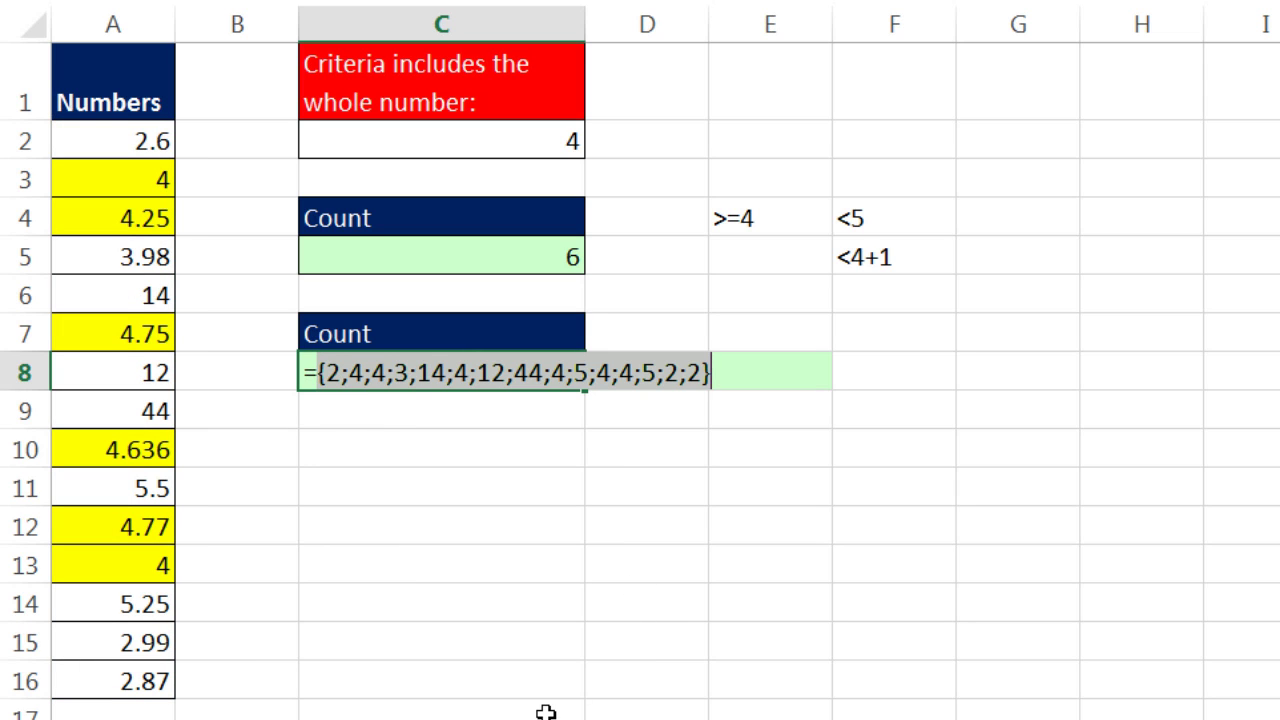
key(ctrl+z)
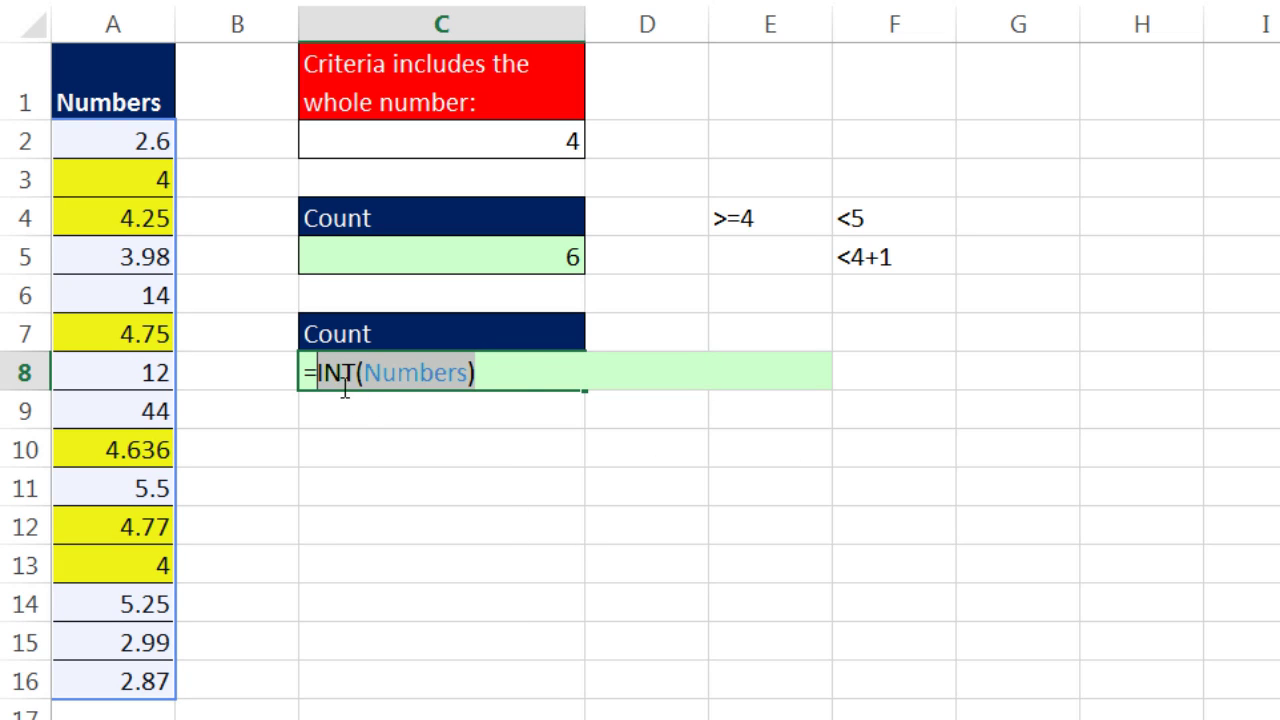
- Compare INT(Numbers) with C2 and preview the TRUE/FALSE array with F9, then undo
click(497, 374)
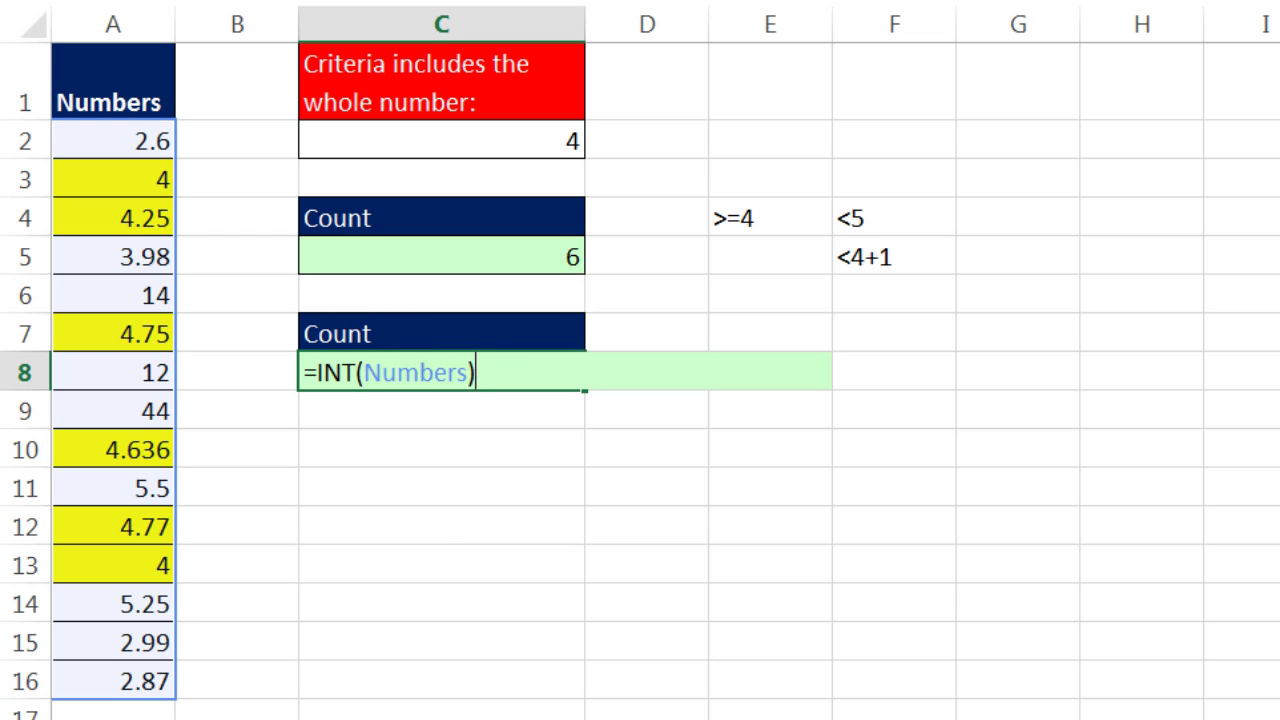
click(543, 136)
drag(534, 372, 305, 390)
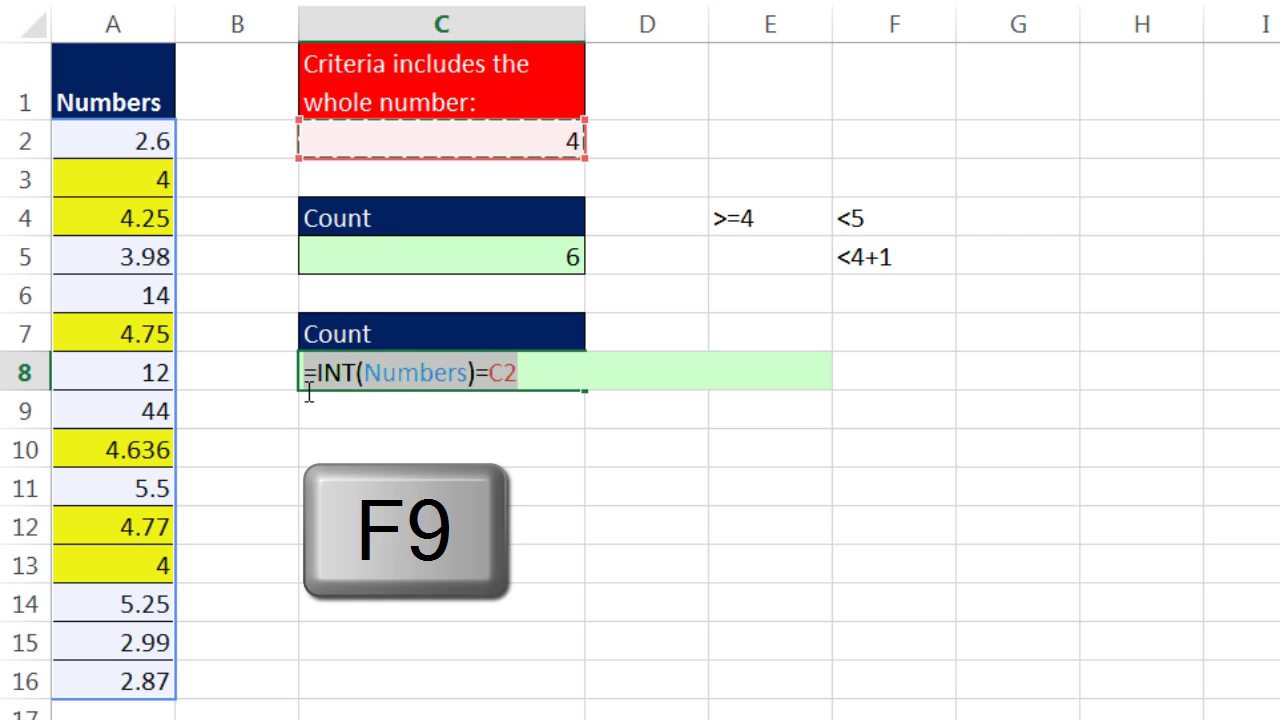
key(F9)
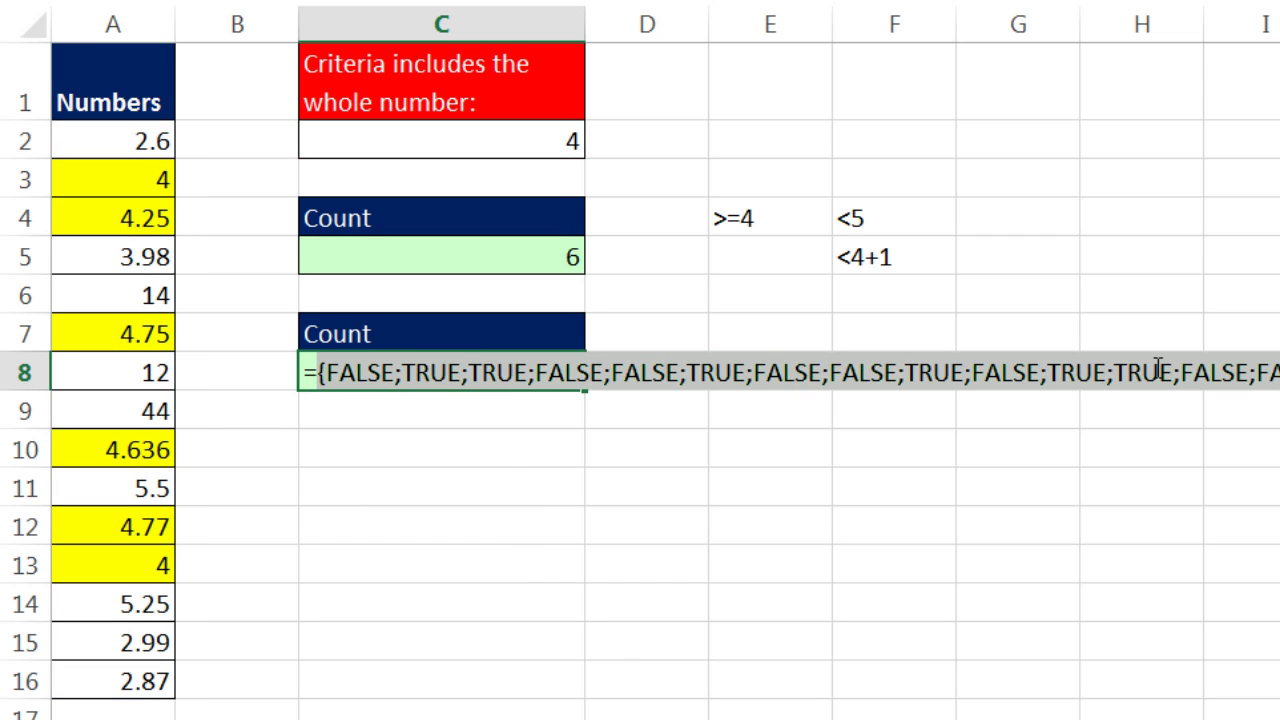
key(ctrl+z)
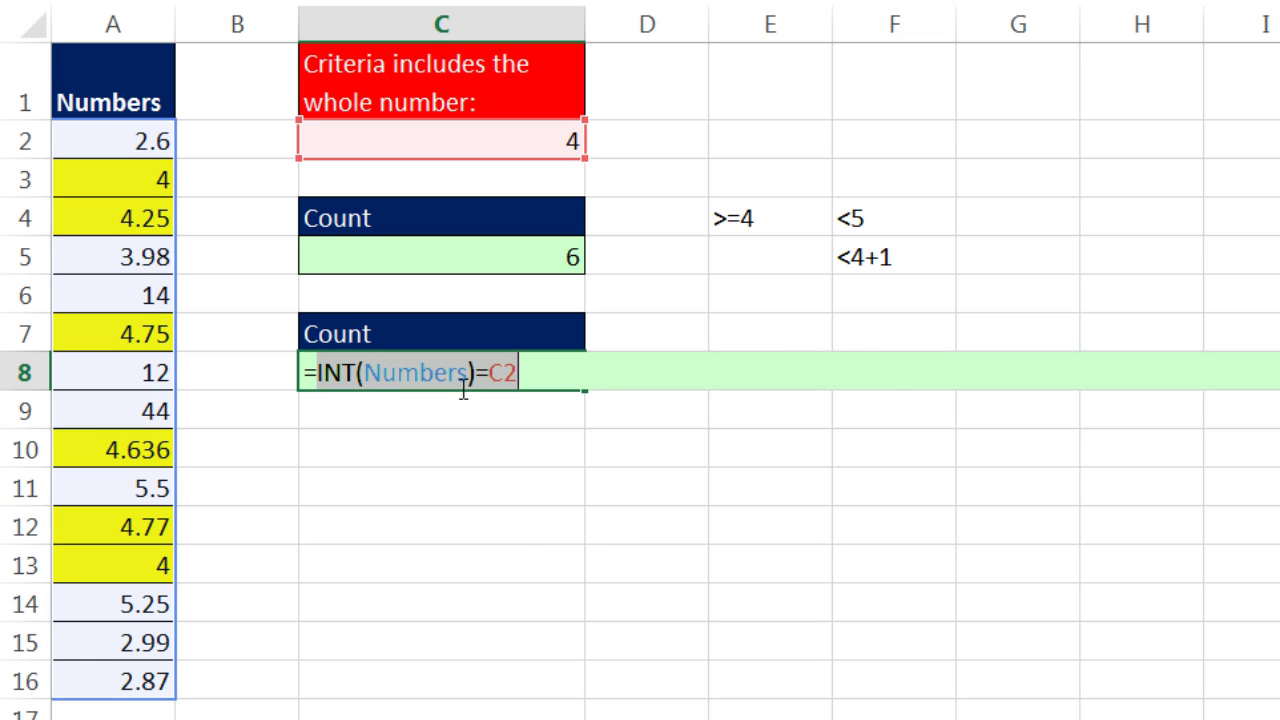
- Place the caret just after the formula's leading equals sign
click(421, 372)
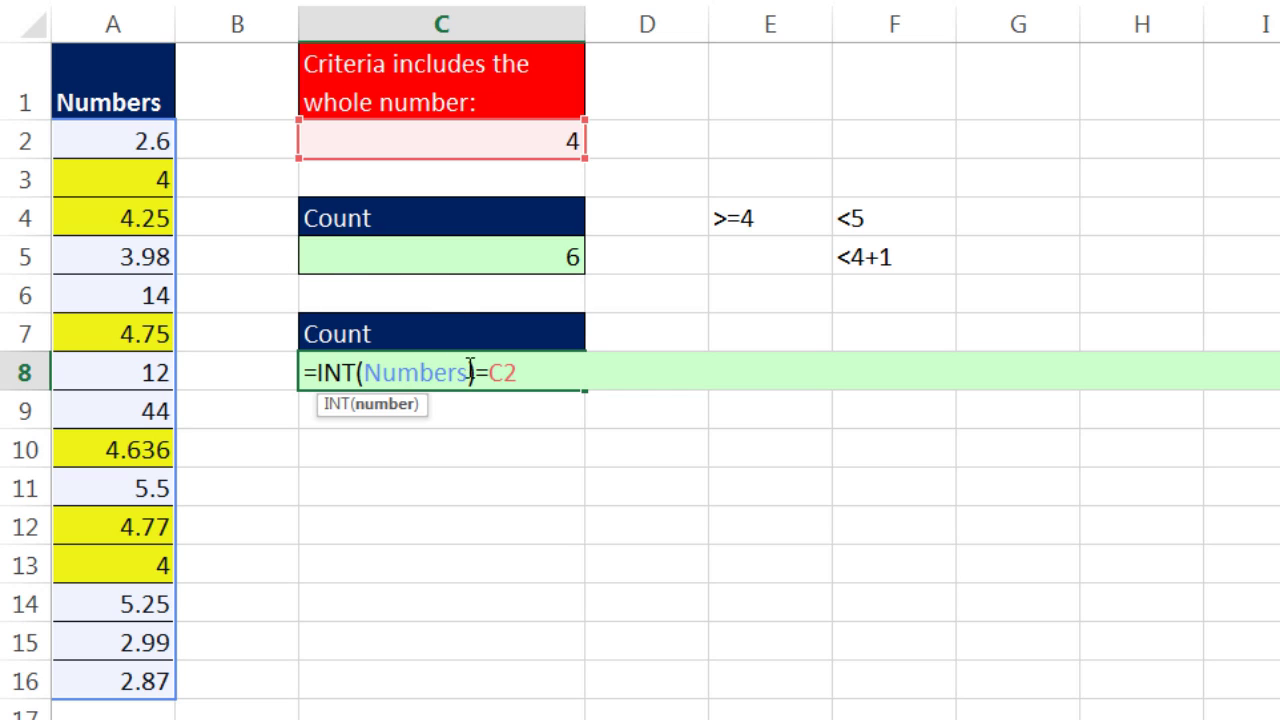
drag(490, 373, 476, 373)
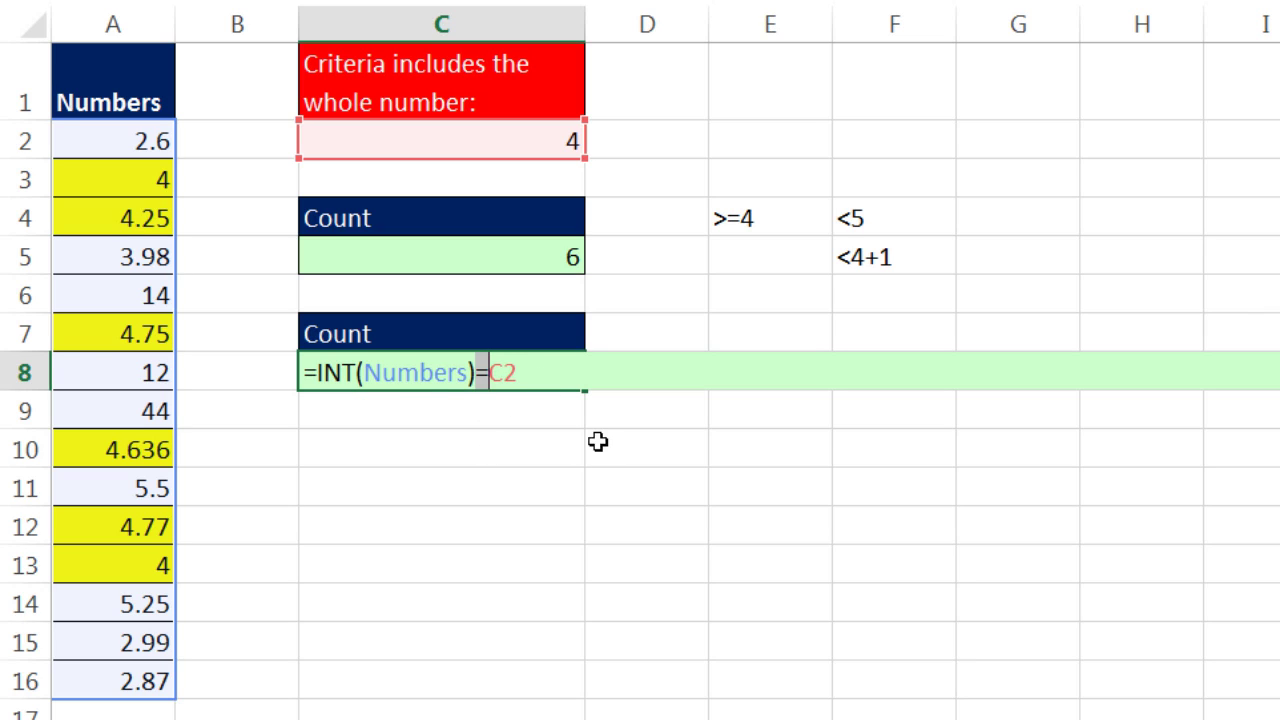
key(Home)
key(Right)
- Insert -- after the equals sign and preview the result with F9, then undo
text(--)
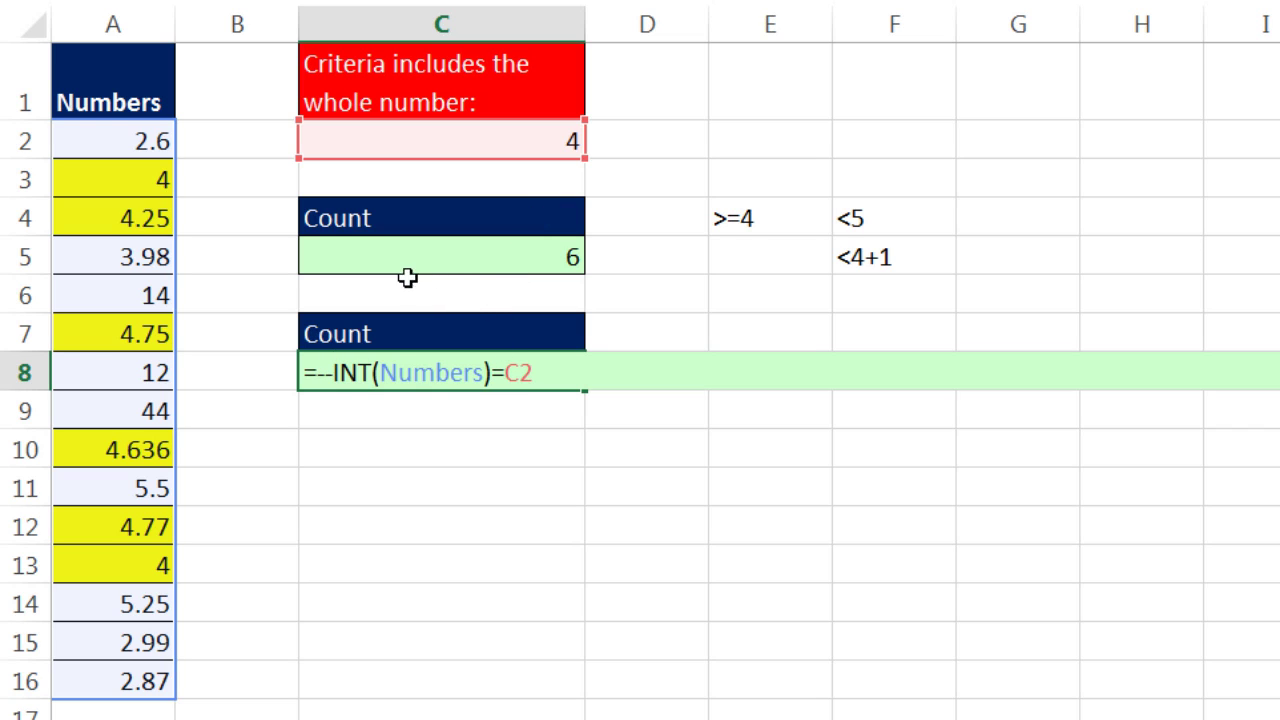
click(334, 370)
drag(566, 371, 262, 332)
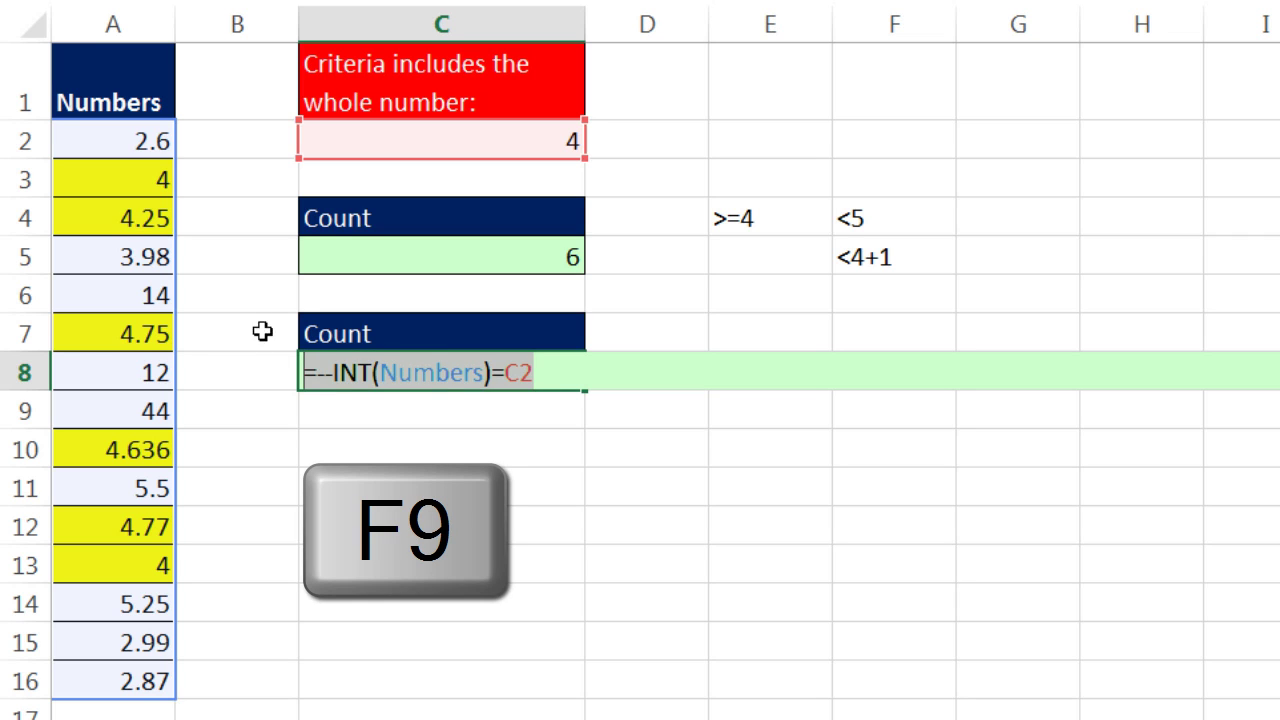
key(F9)
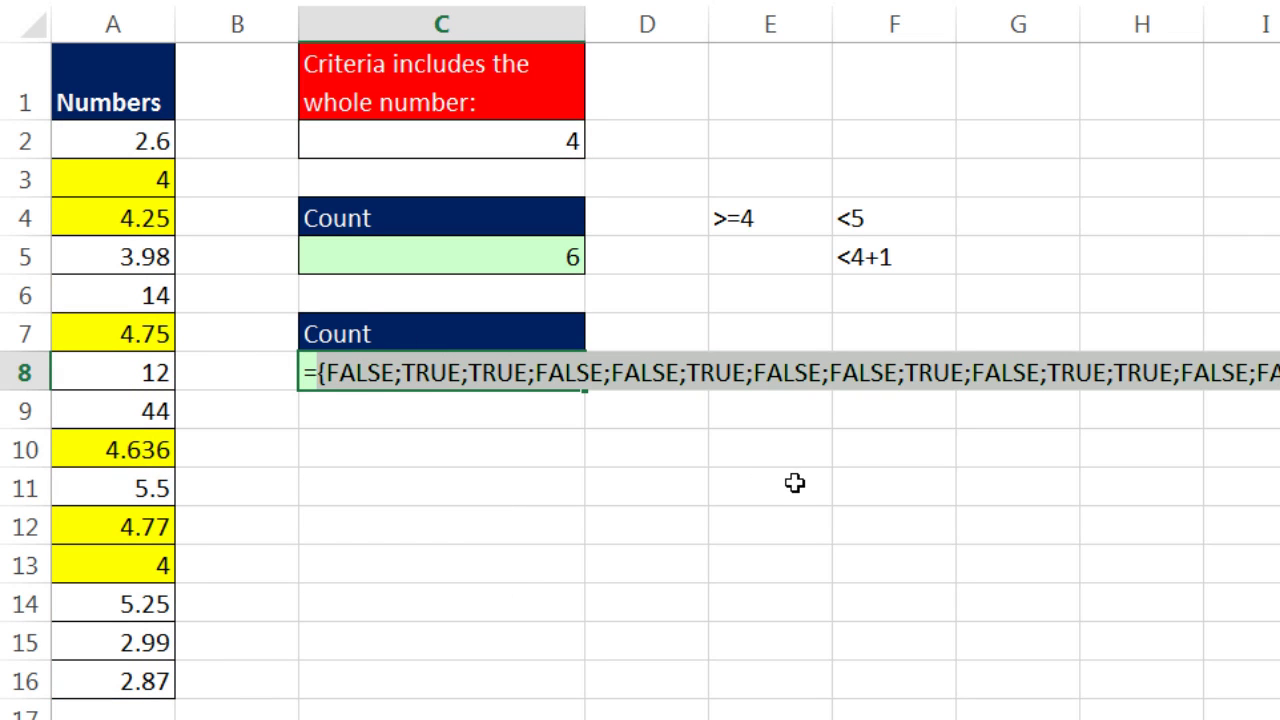
key(ctrl+z)
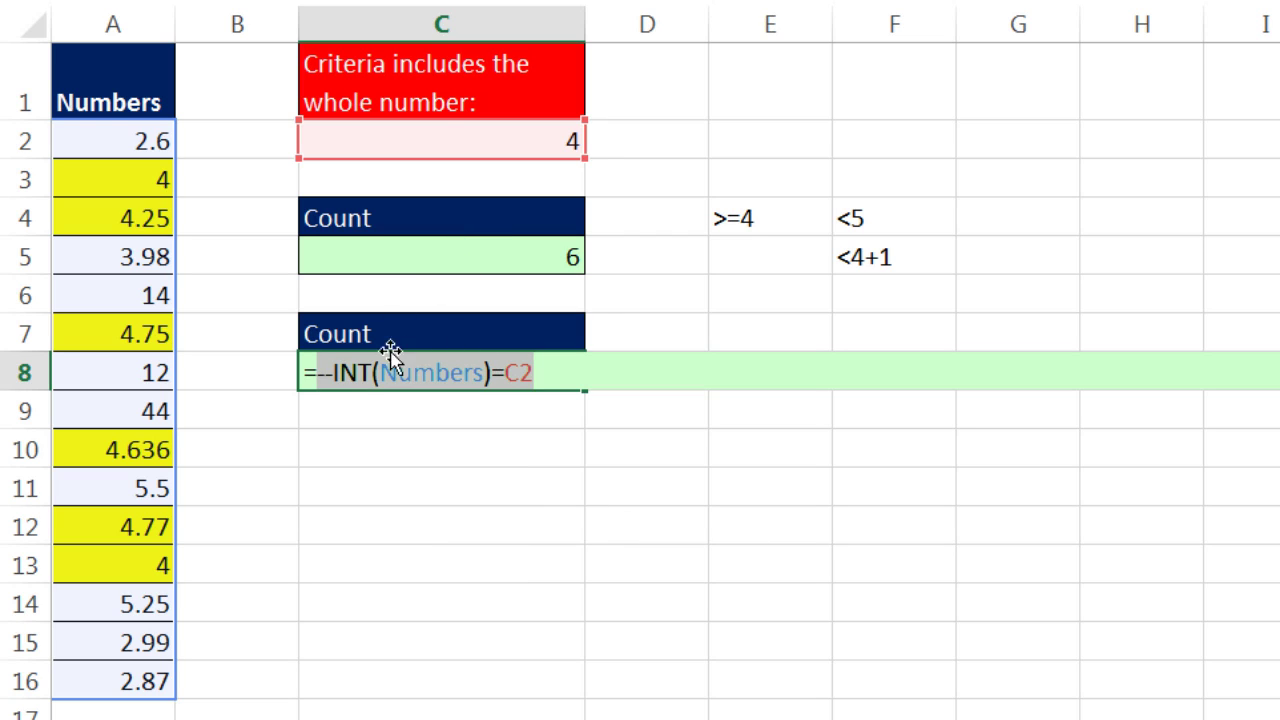
- Wrap INT(Numbers)=C2 in parentheses and confirm via F9 it yields 1s and 0s, then undo
click(334, 372)
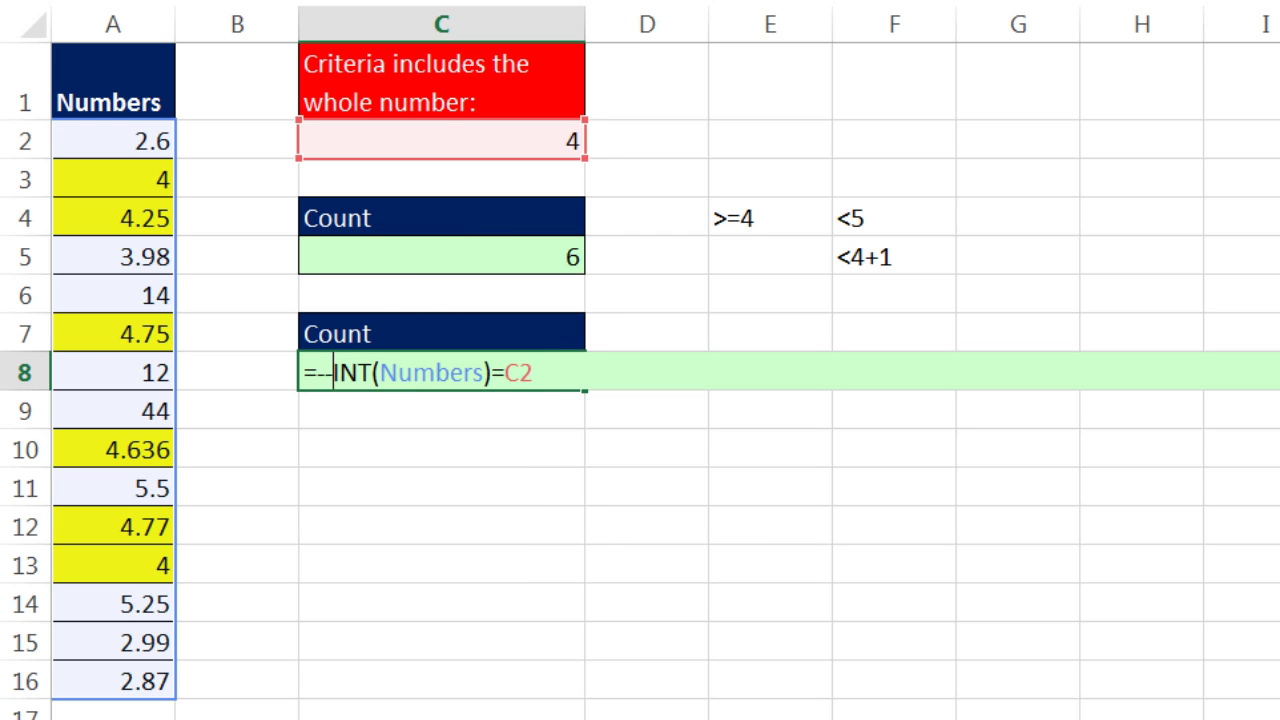
text(()
click(545, 378)
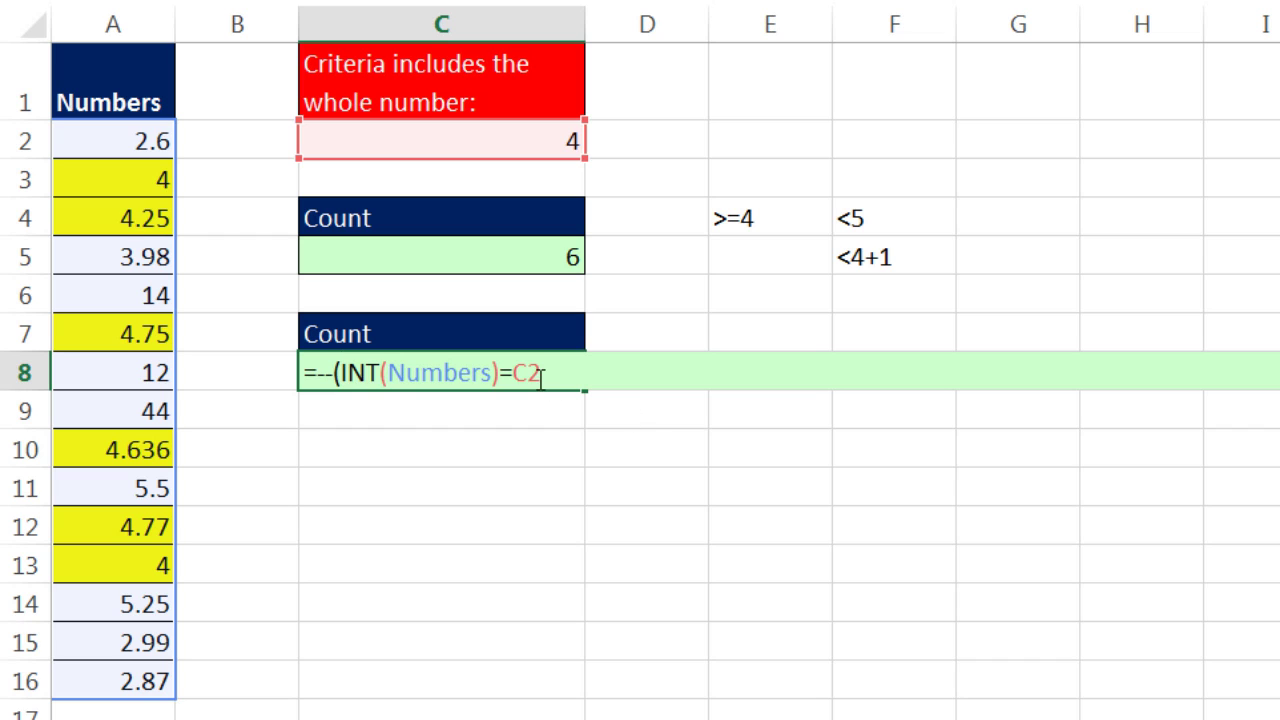
text())
drag(609, 366, 194, 366)
key(F9)
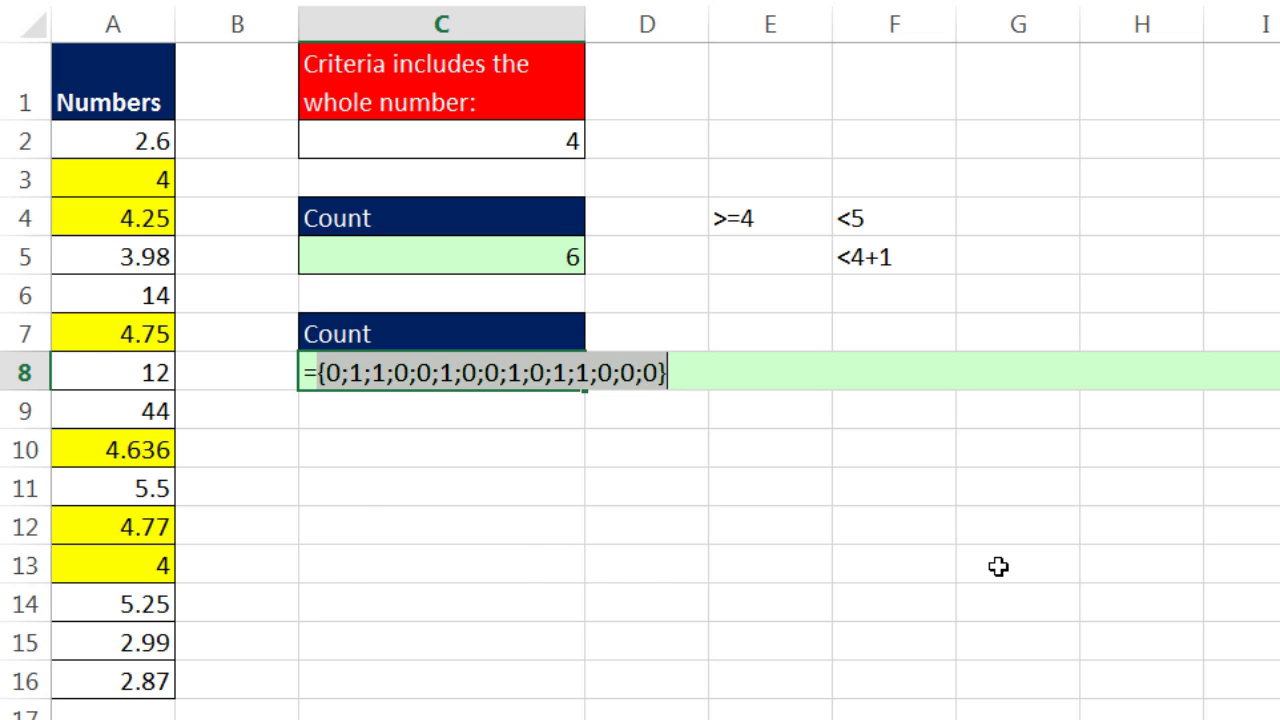
key(ctrl+z)
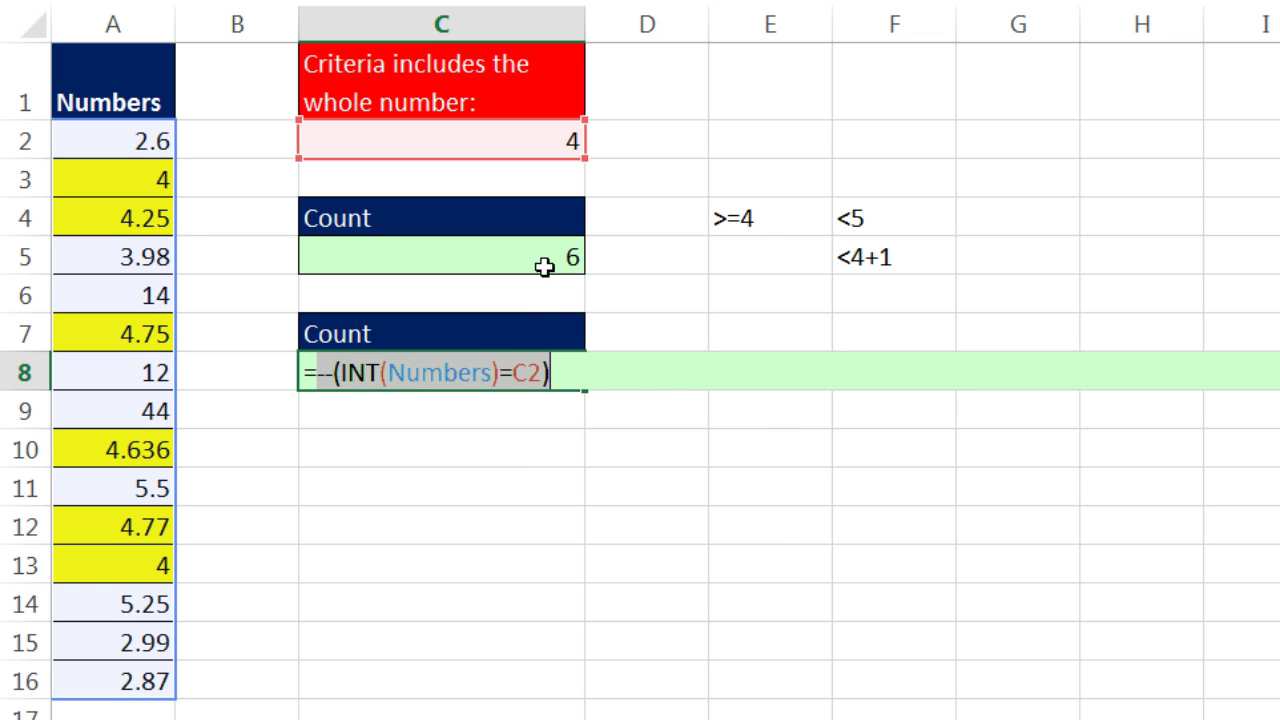
click(311, 372)
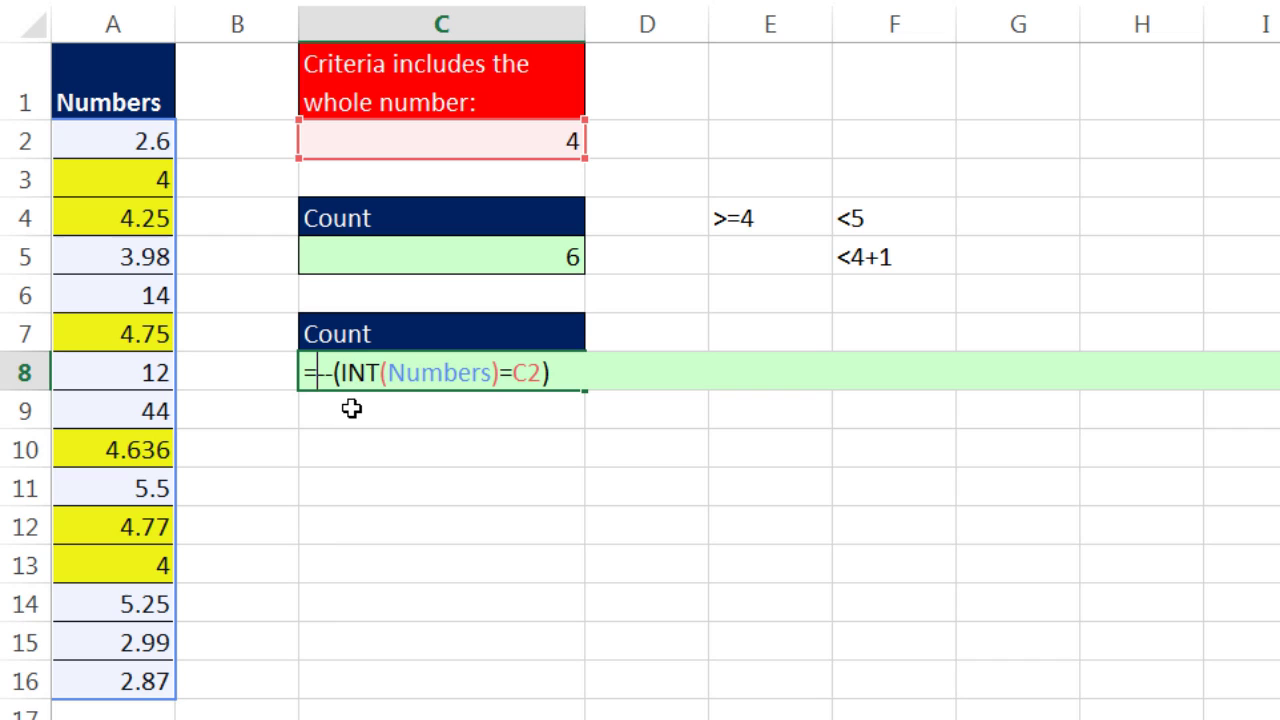
- Wrap the expression in SUMPRODUCT so C8 reads =SUMPRODUCT(--(INT(Numbers)=C2)), returning 6
text(sum)
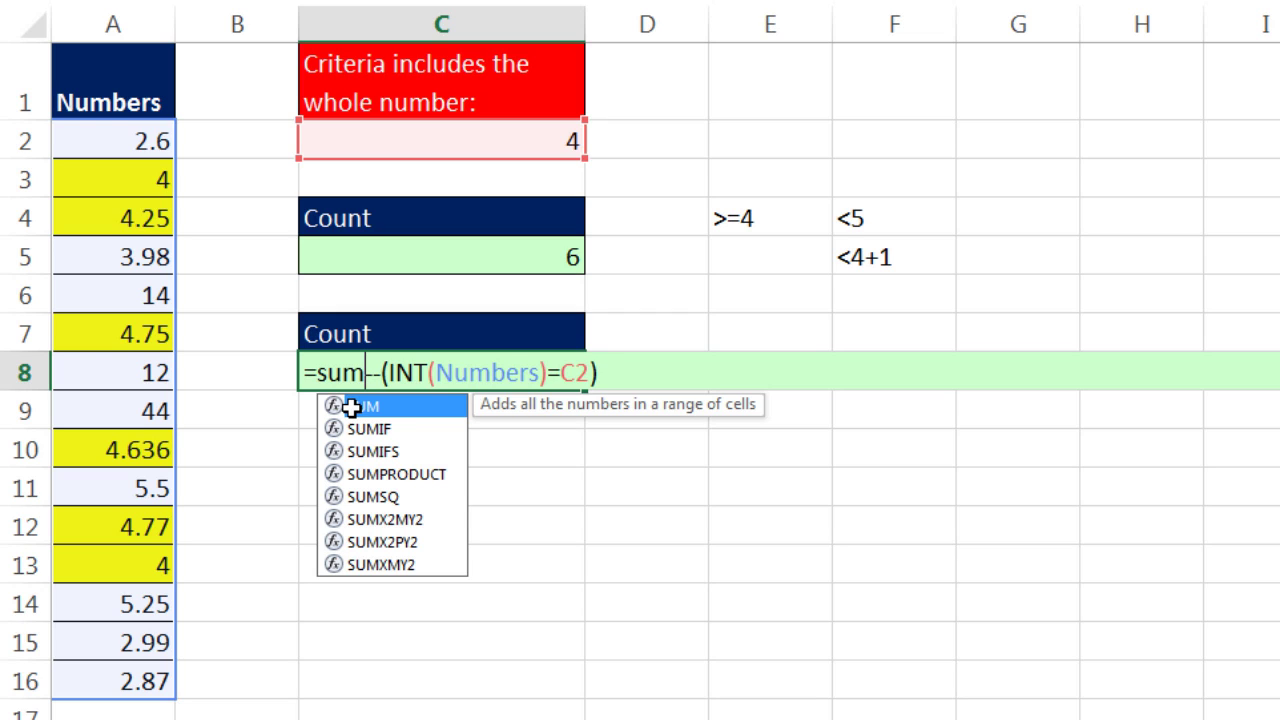
text(p)
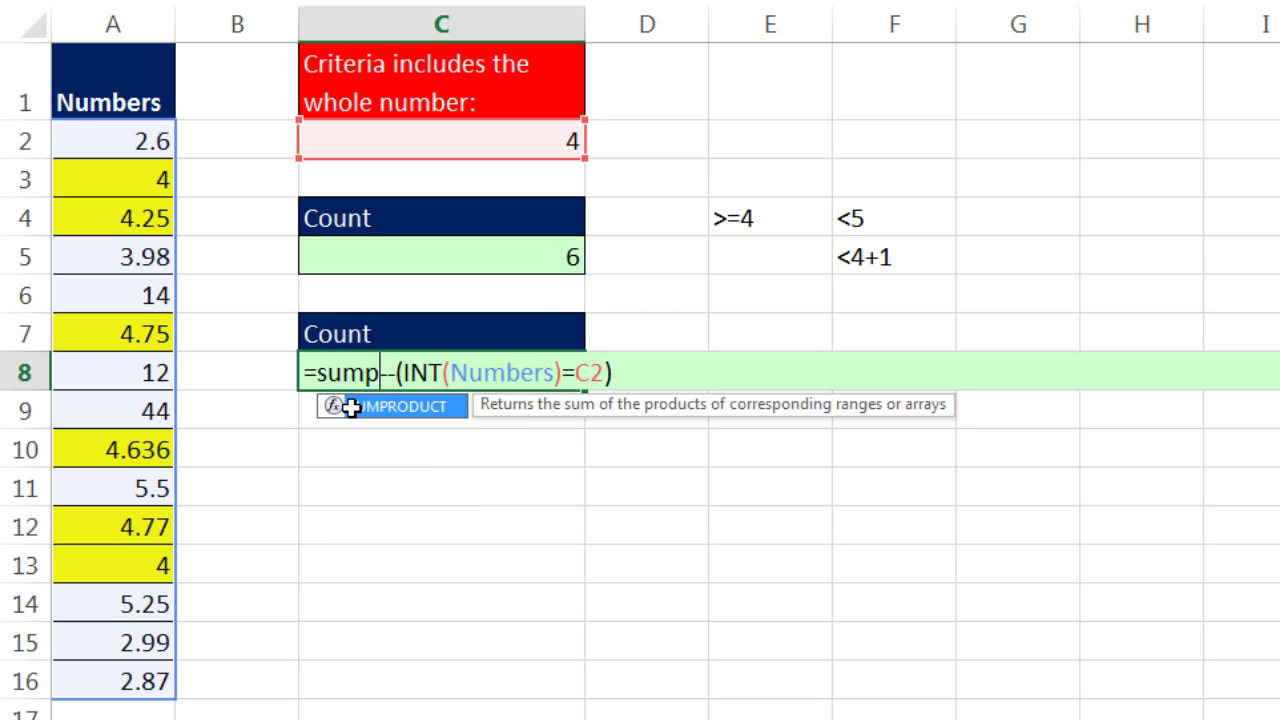
double_click(351, 406)
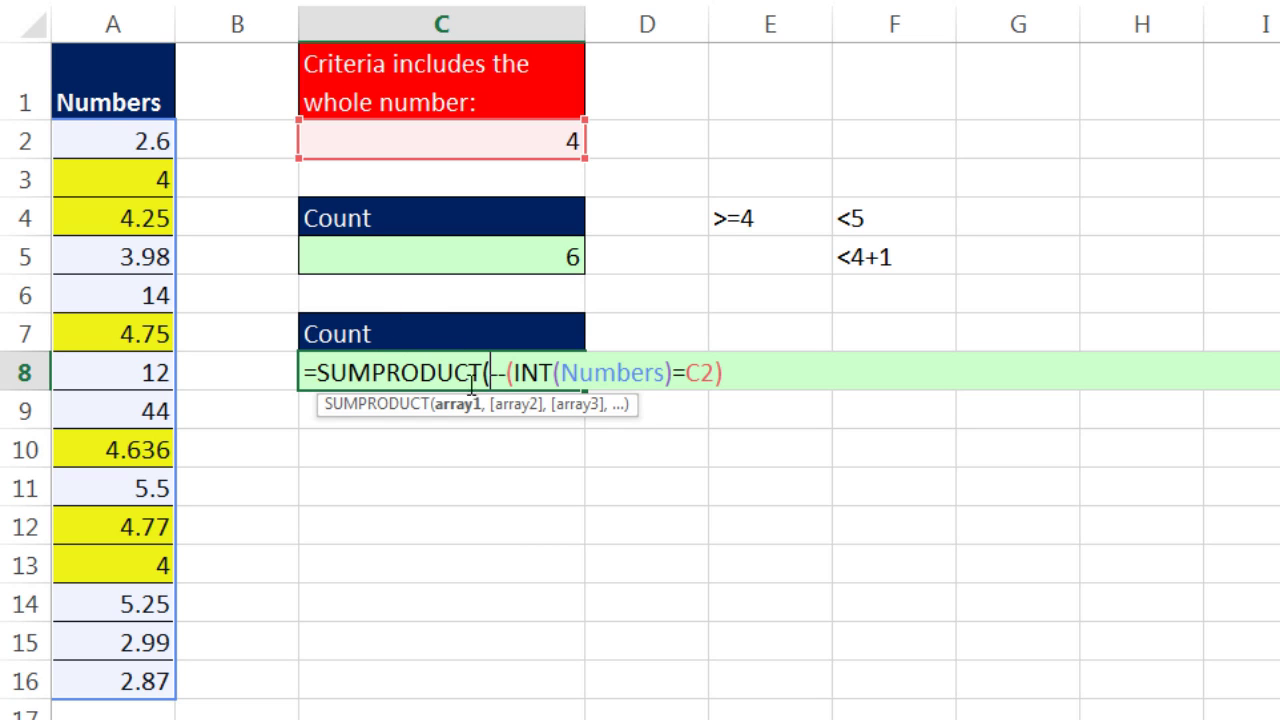
click(440, 425)
click(470, 413)
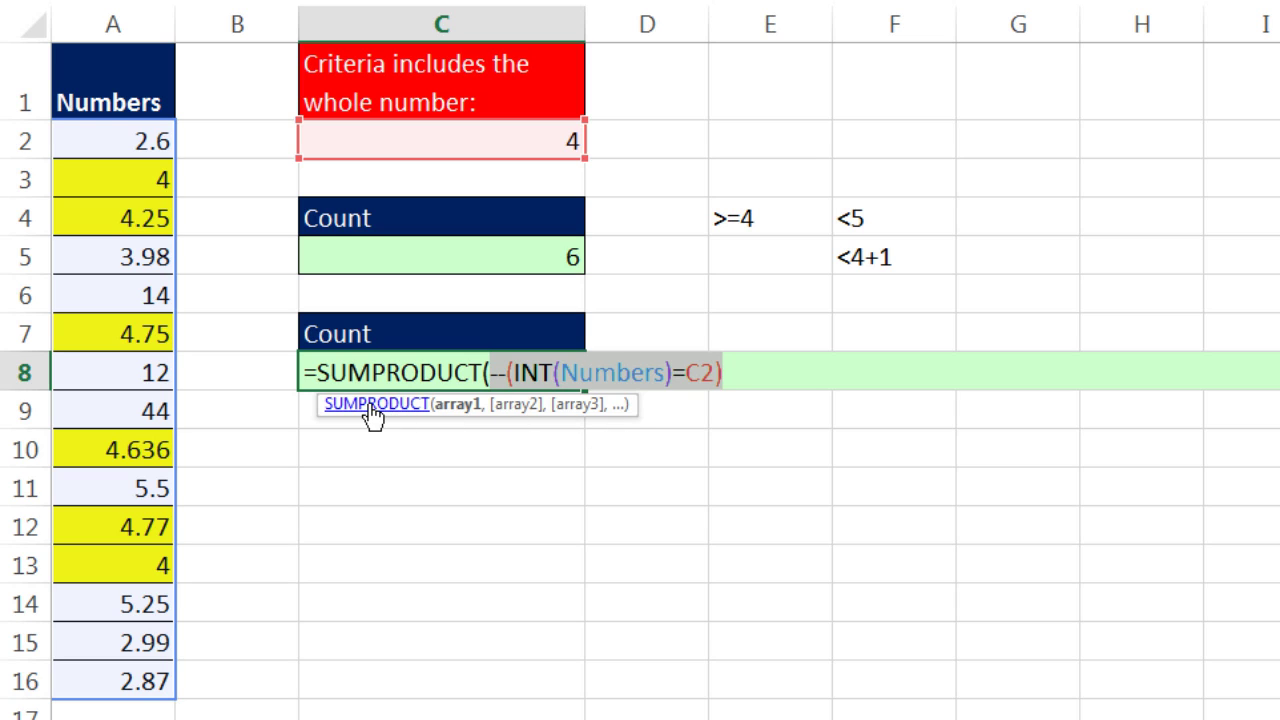
click(757, 371)
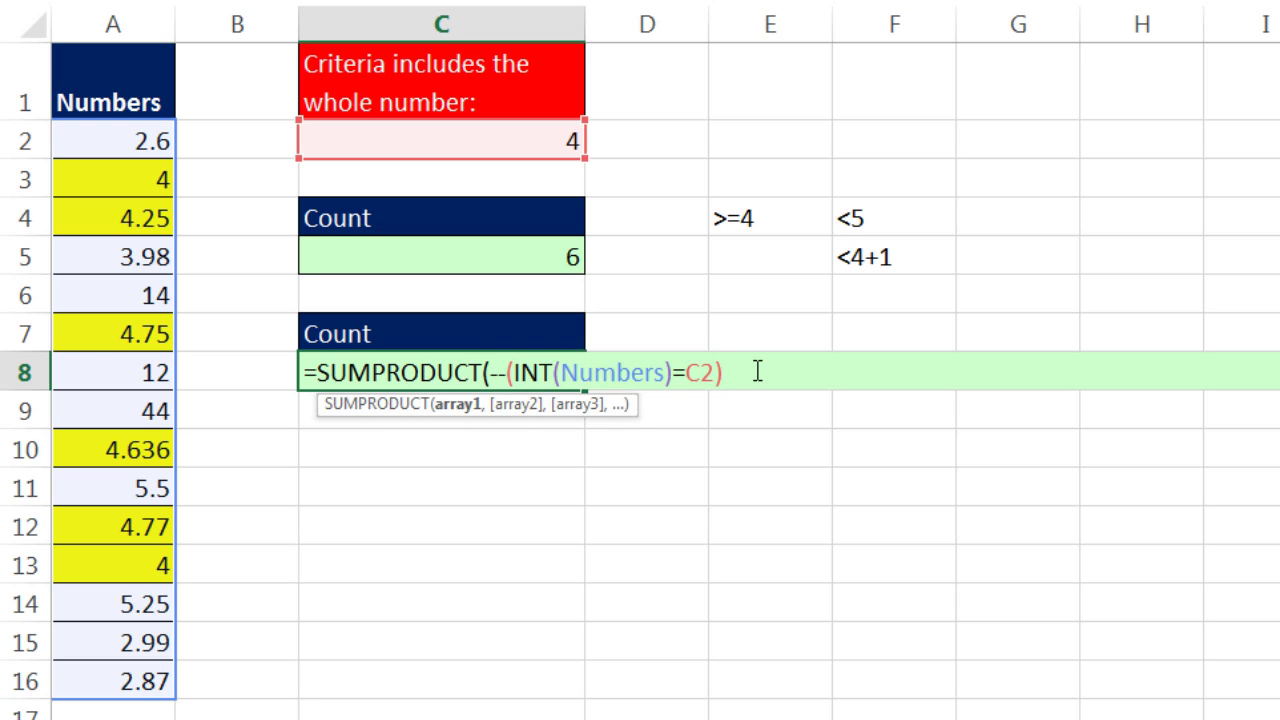
- Finish the SUMPRODUCT formula in C8, then test C2 with 3 and then 2
text())
key(ctrl+Return)
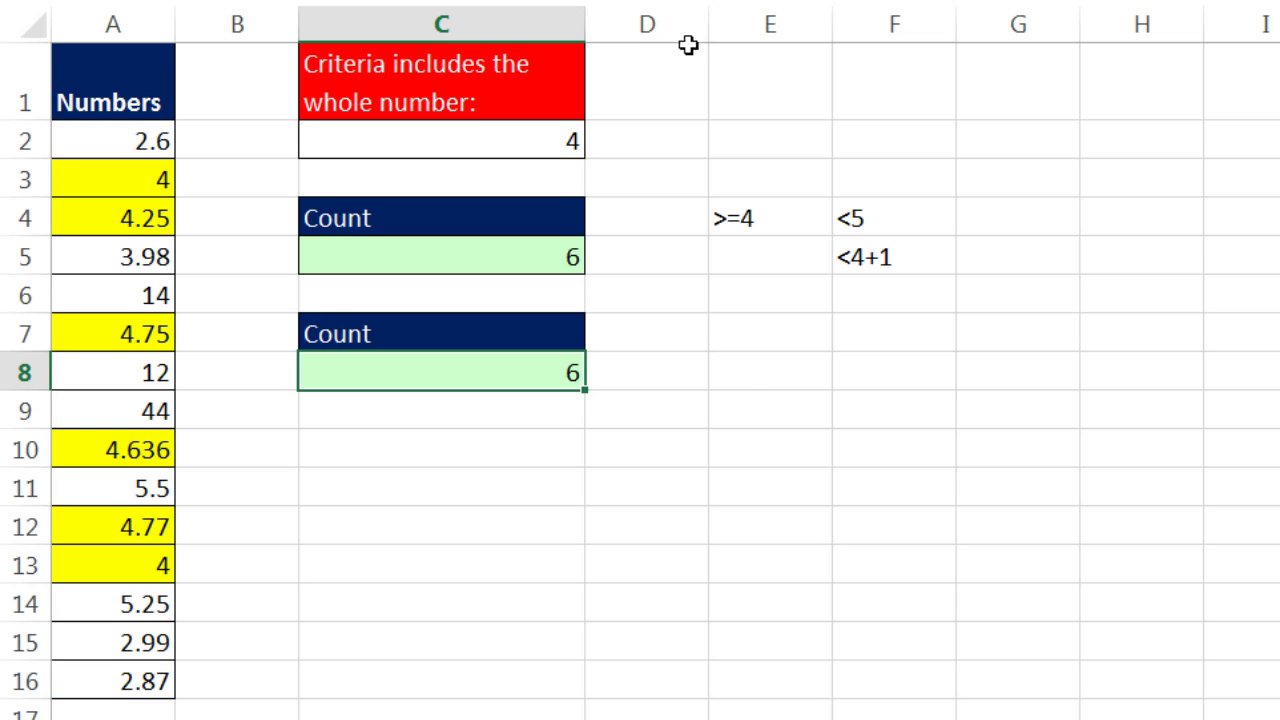
click(563, 135)
text(3)
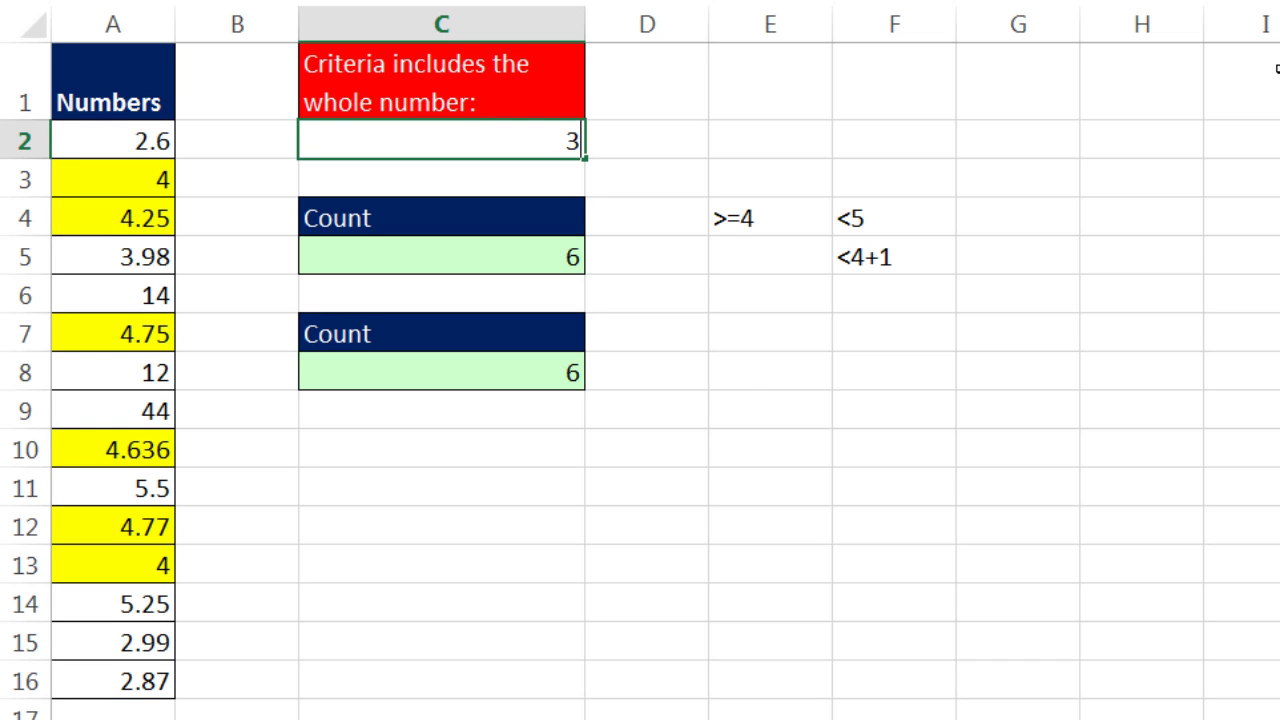
key(ctrl+Return)
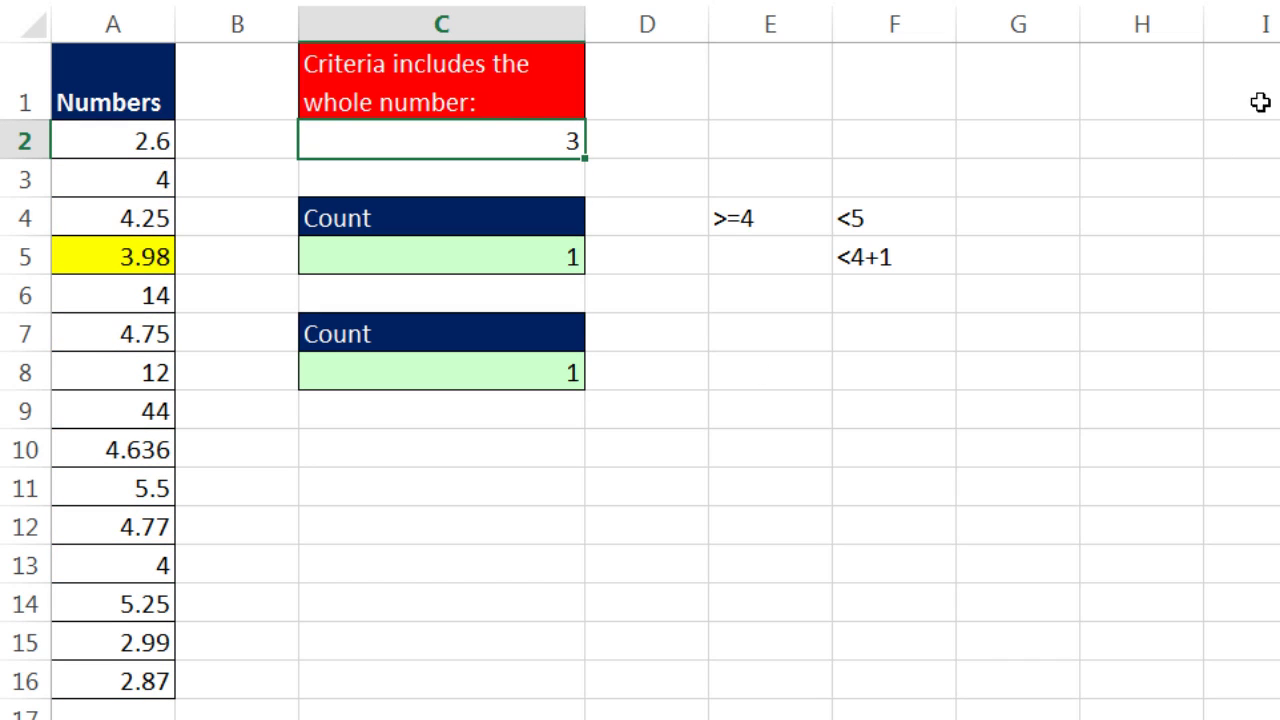
text(2)
key(ctrl+Return)
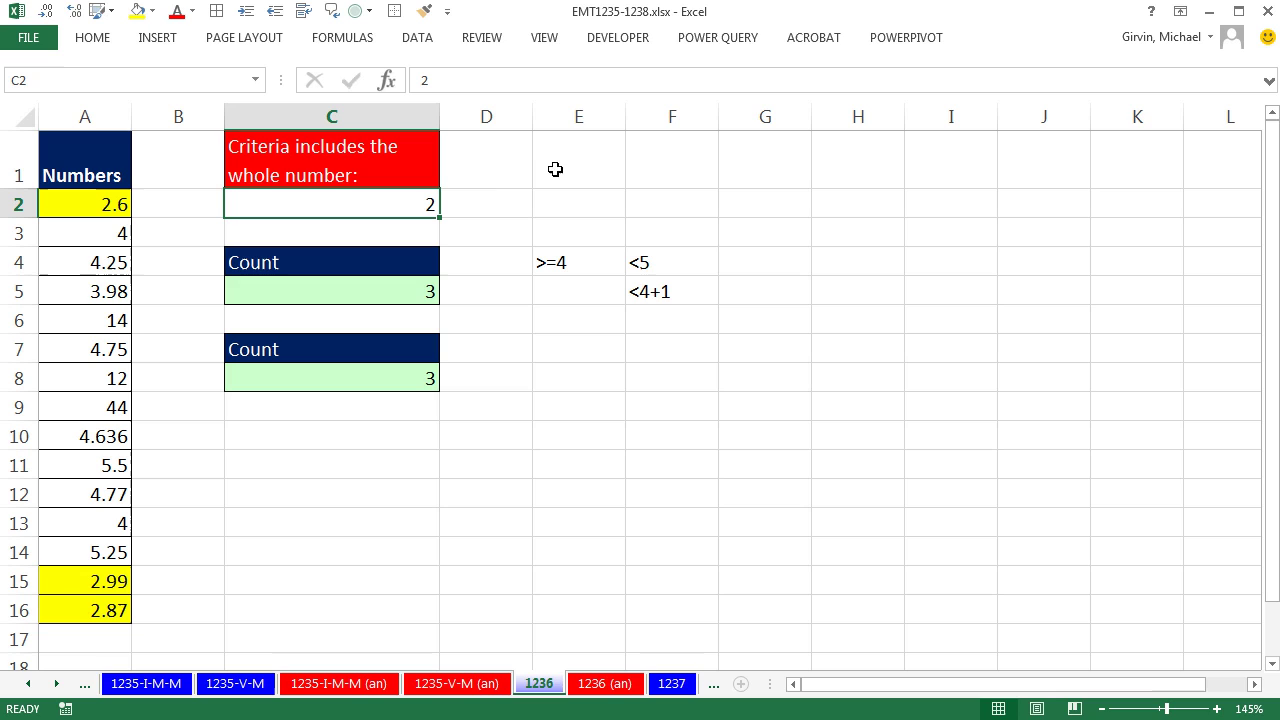
double_click(389, 287)
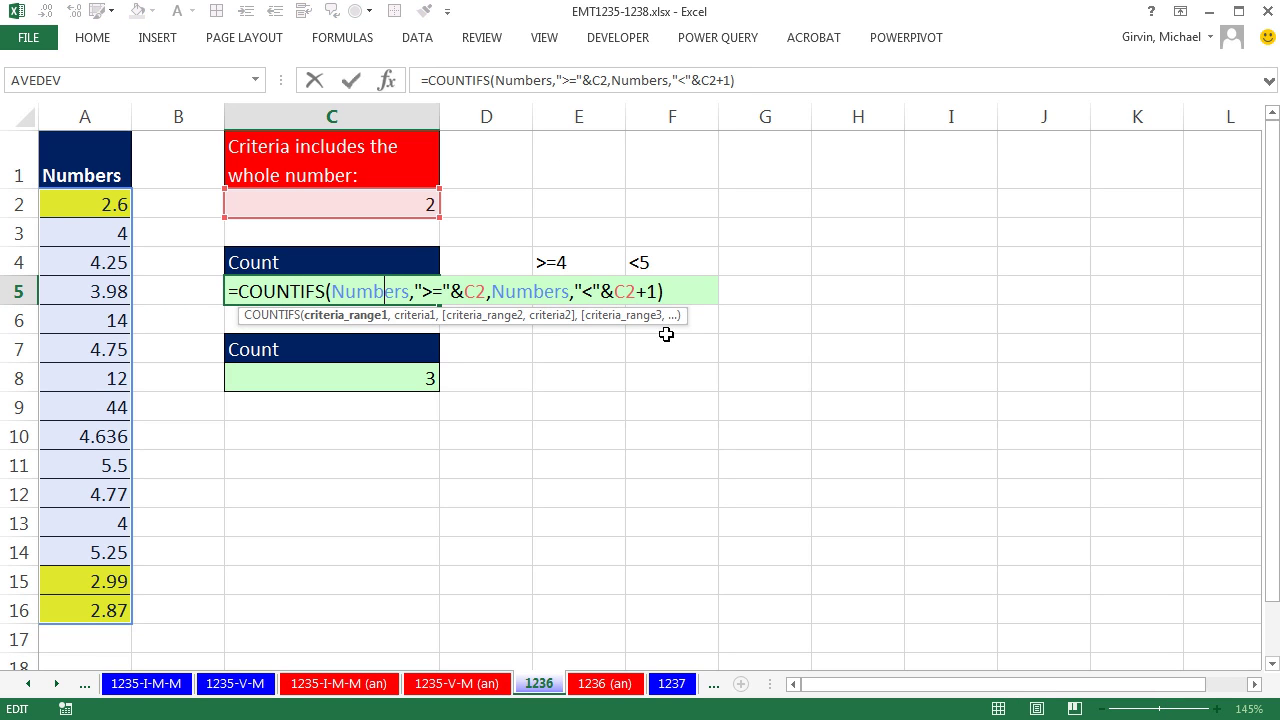
key(Escape)
click(357, 383)
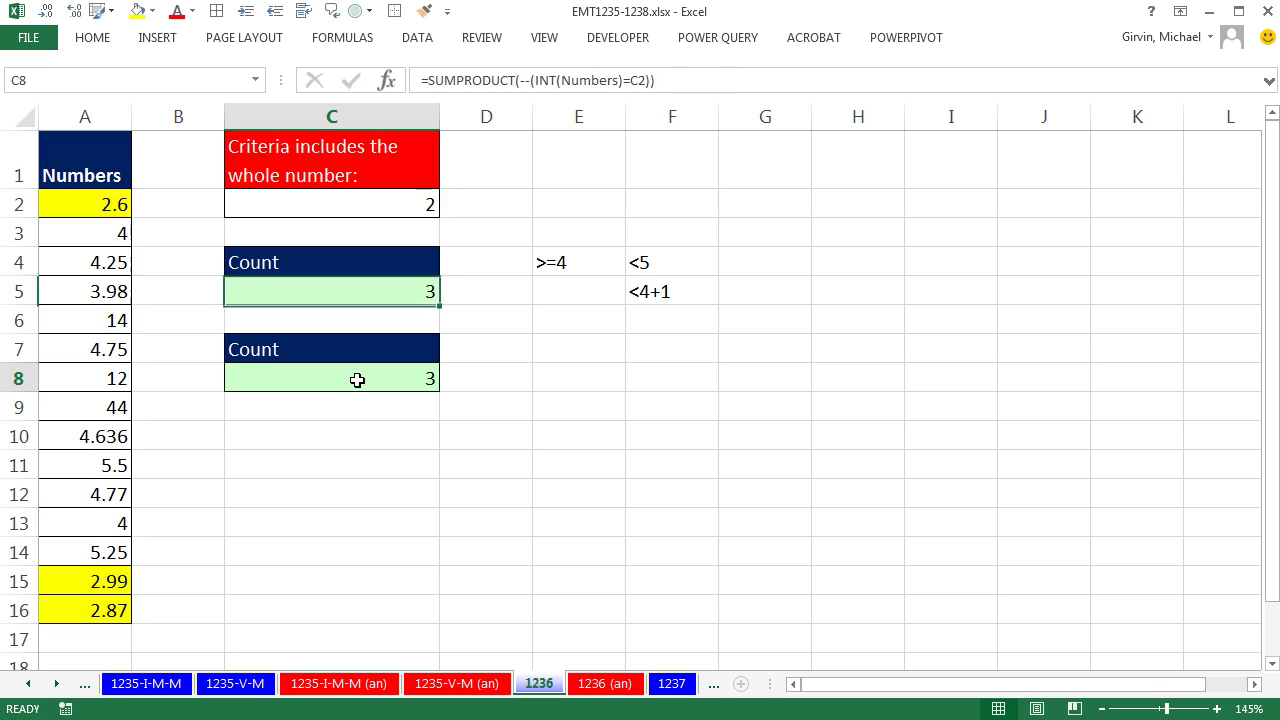
key(F2)
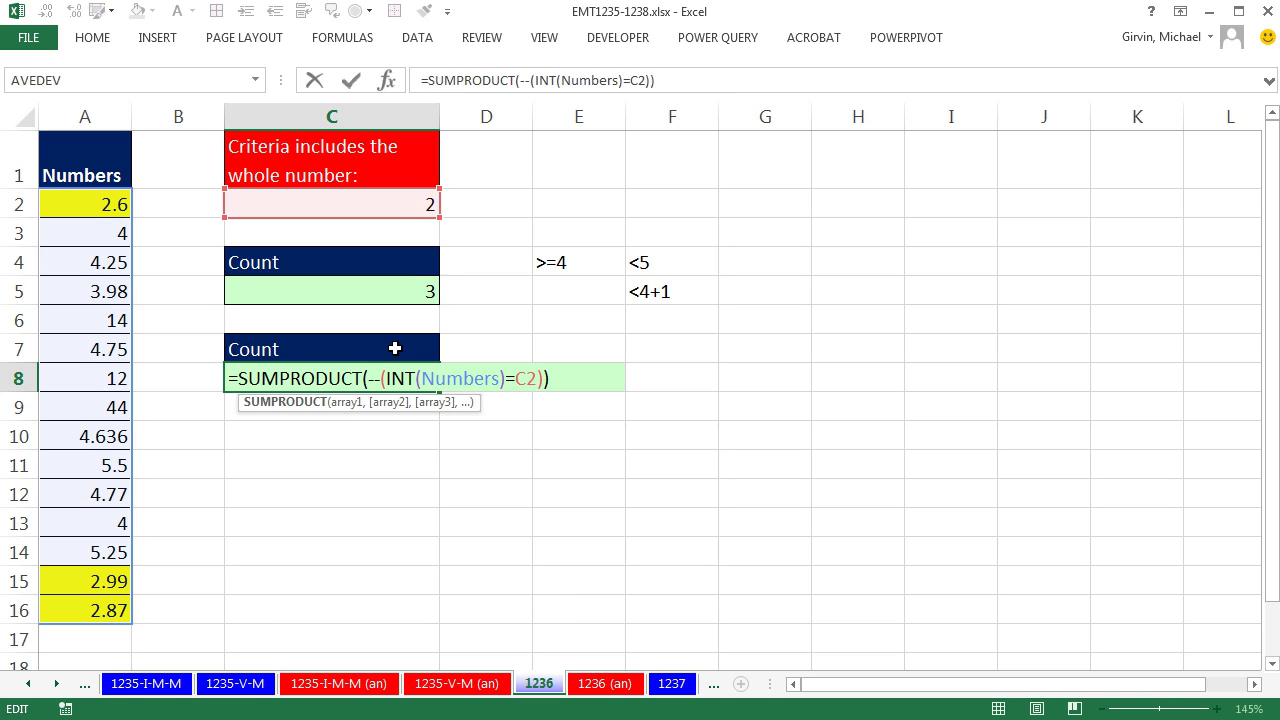